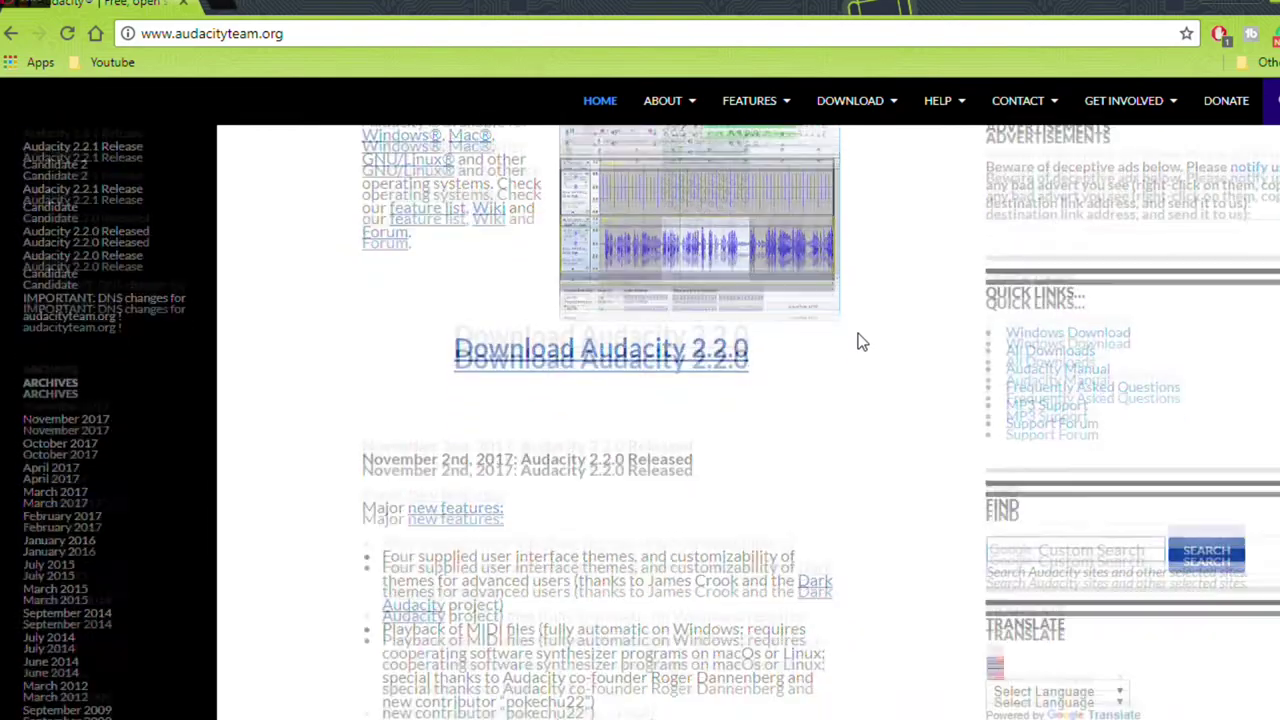
# Go to the Windows section of the Audacity download page and download the Audacity 2.2.0 installer
pyautogui.click(665, 290)
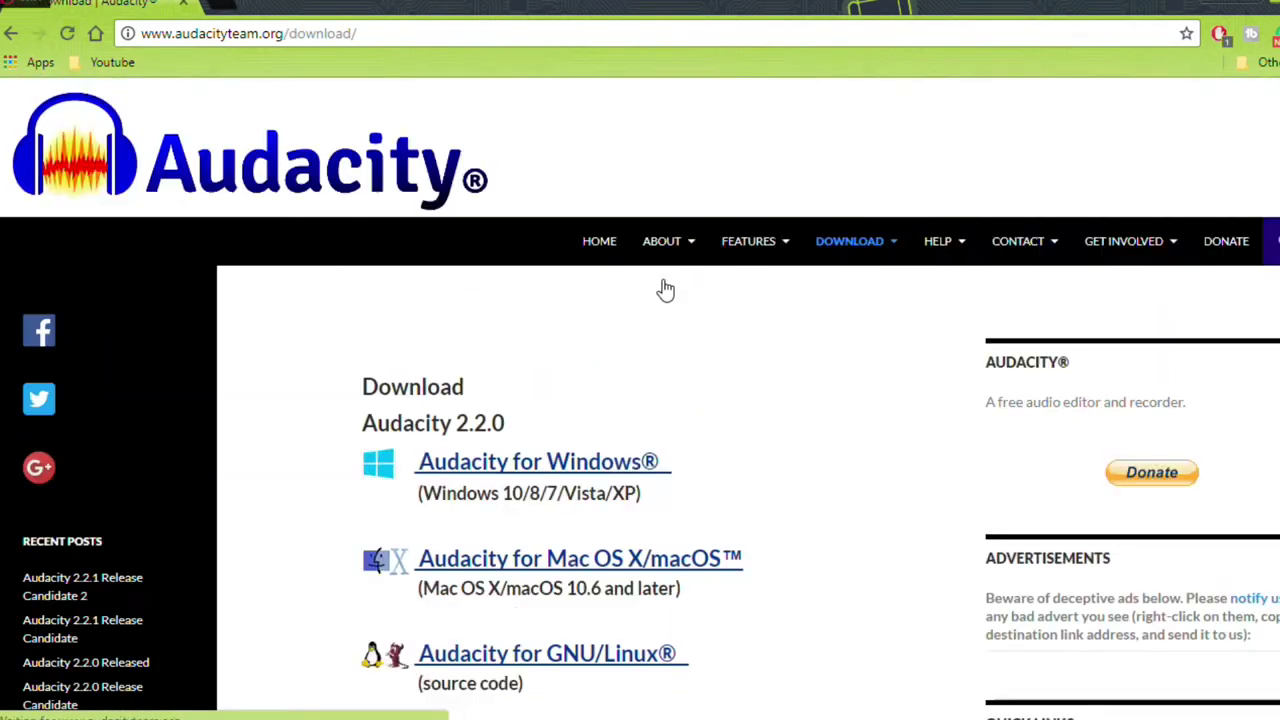
pyautogui.scroll(-1, 745, 370)
pyautogui.scroll(-2, 745, 374)
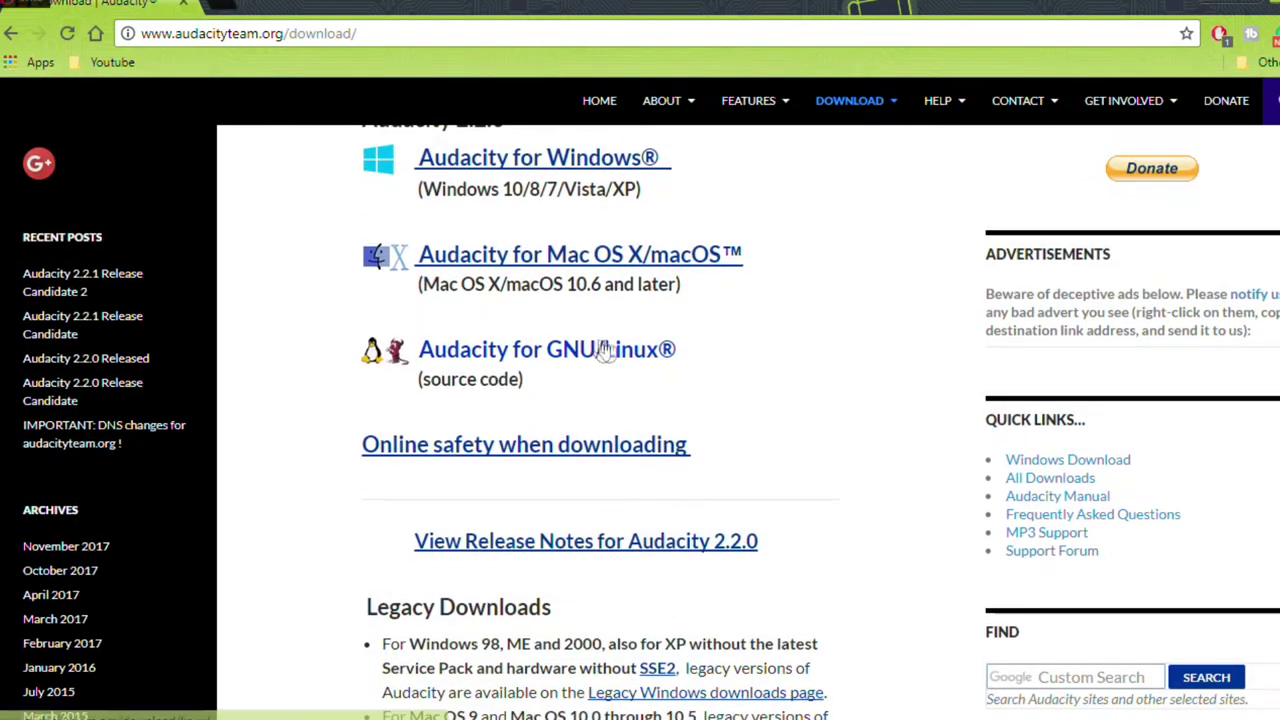
pyautogui.scroll(2, 620, 350)
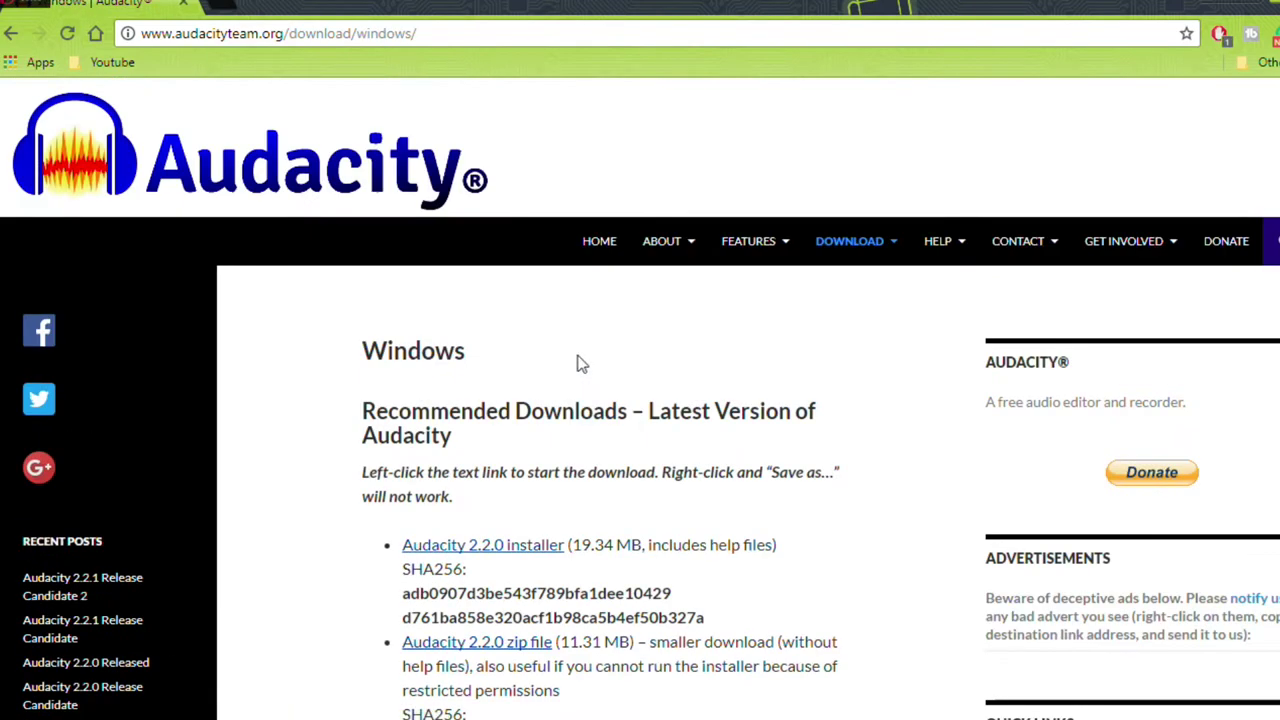
pyautogui.scroll(-2, 650, 370)
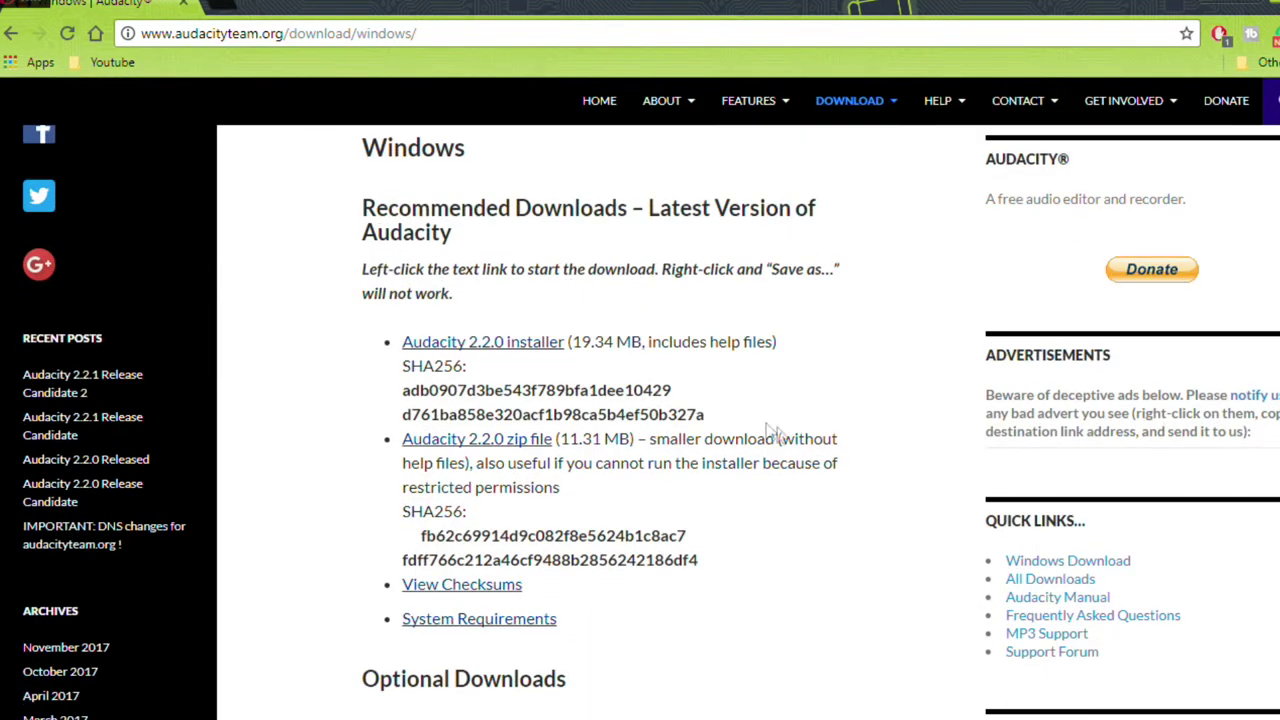
pyautogui.click(536, 345)
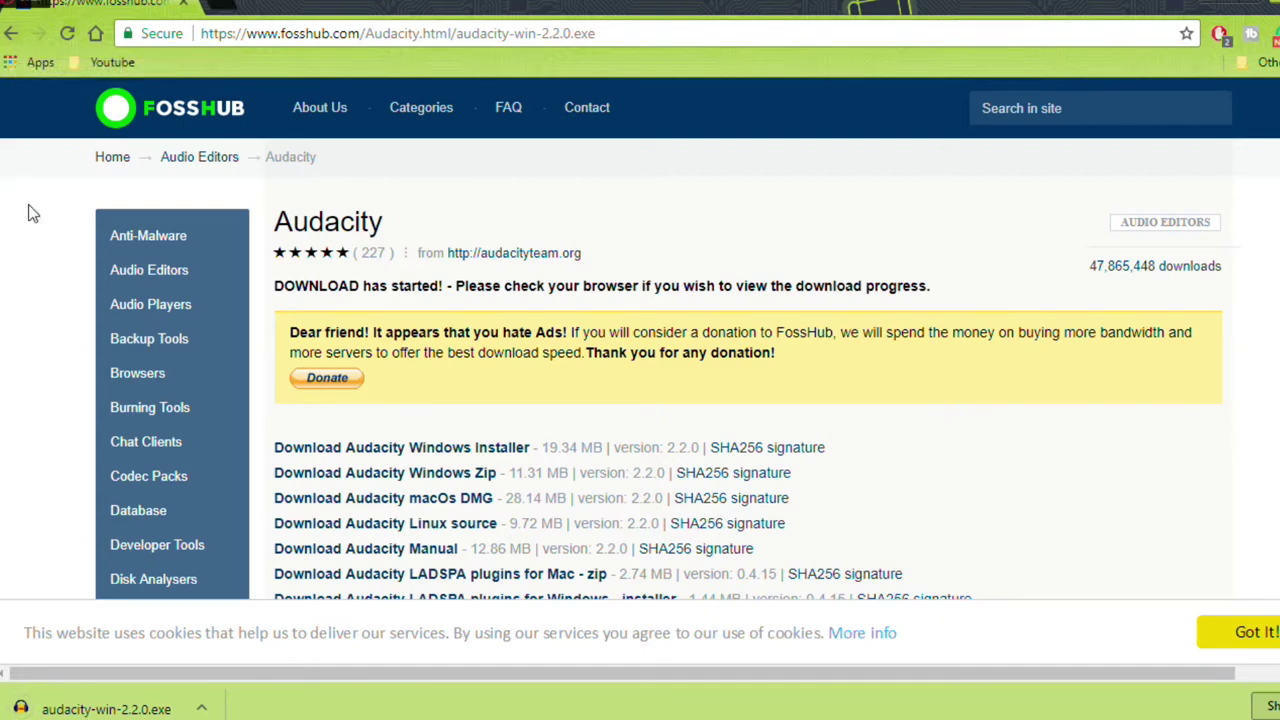
# Return to the Audacity for Windows page and start the Audacity 2.2.0 installer download again
pyautogui.hotkey('alt', 'Left')
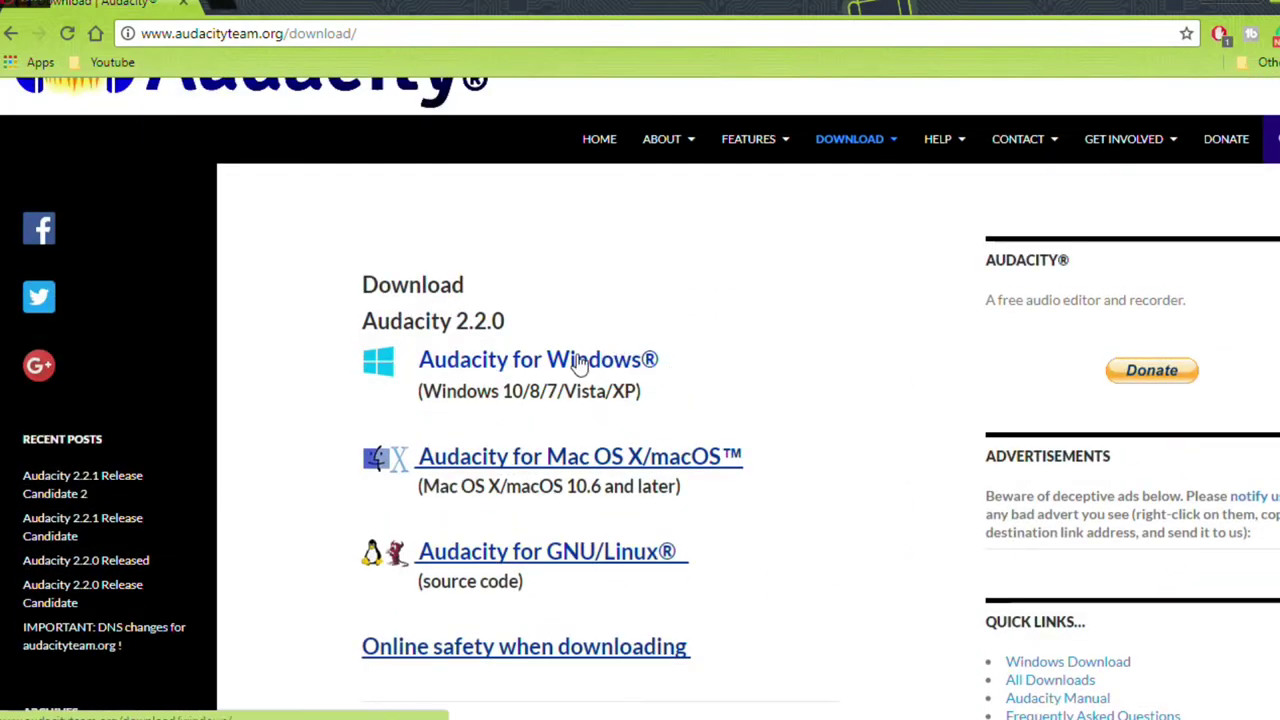
pyautogui.click(580, 365)
pyautogui.scroll(-2, 726, 372)
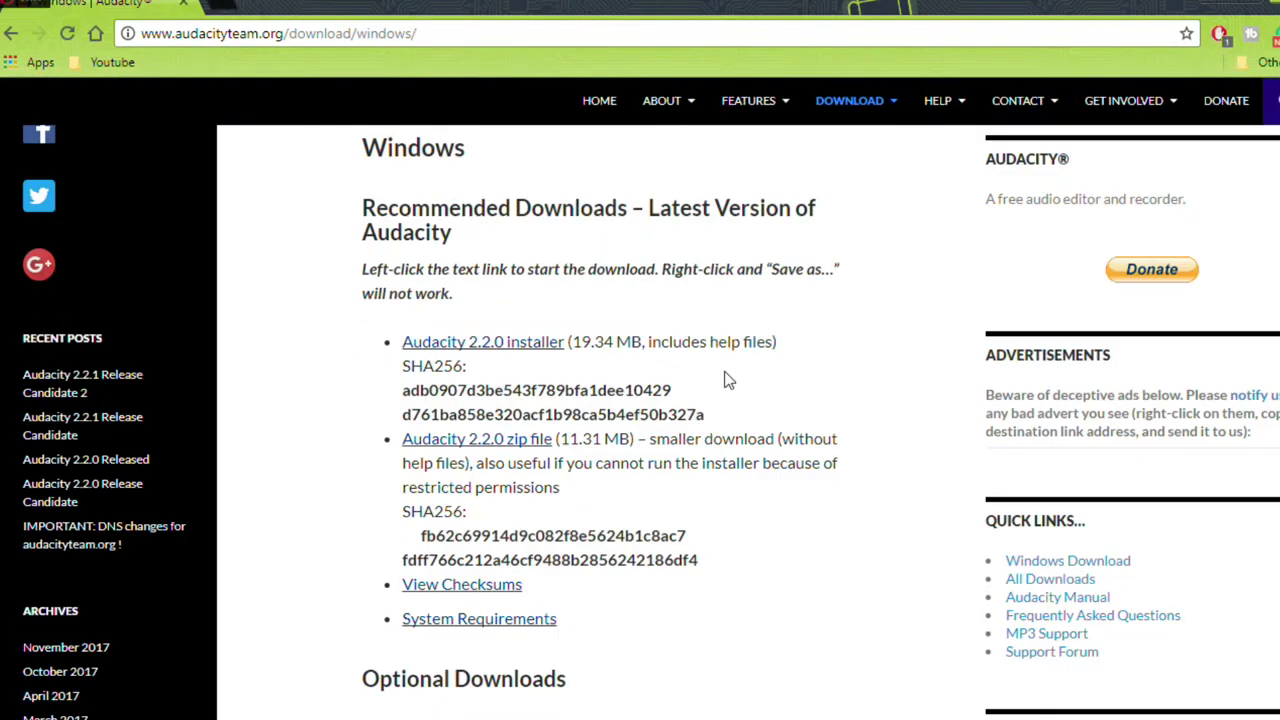
pyautogui.click(537, 350)
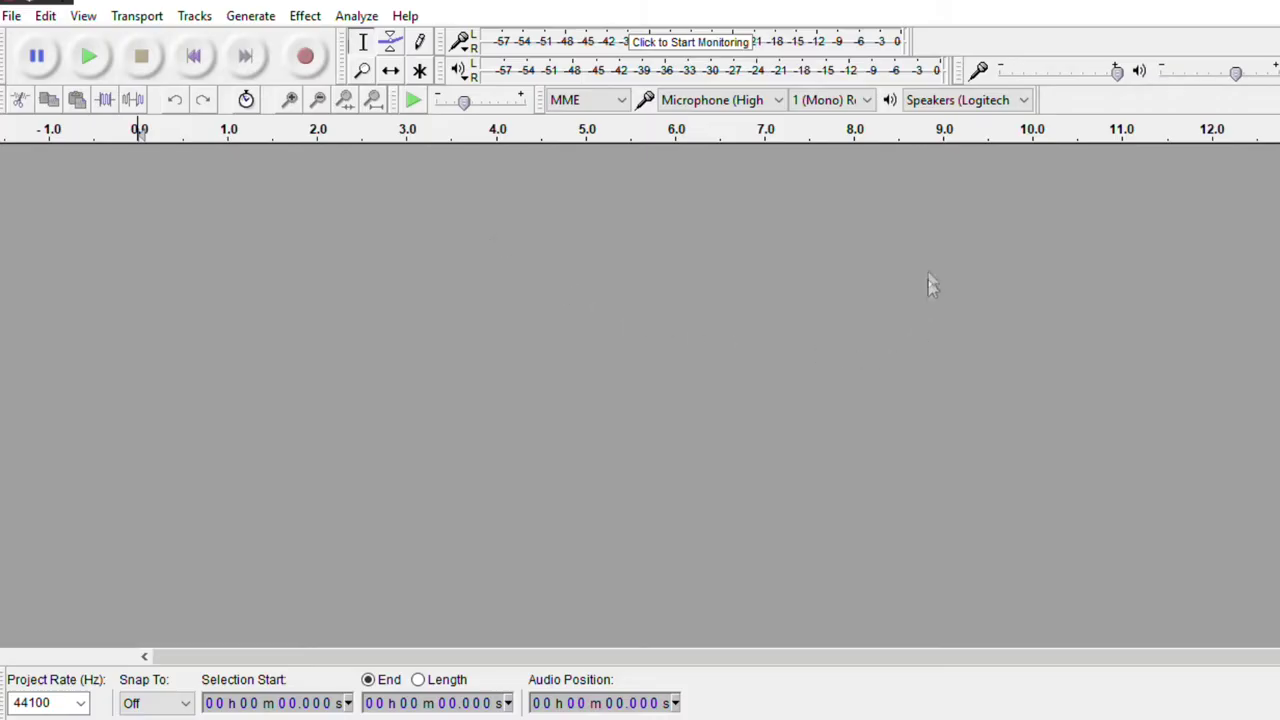
# Set the recording device to the High Definition microphone, recording channels to 1 (Mono), and playback to the Logitech USB Headset speakers
pyautogui.click(779, 101)
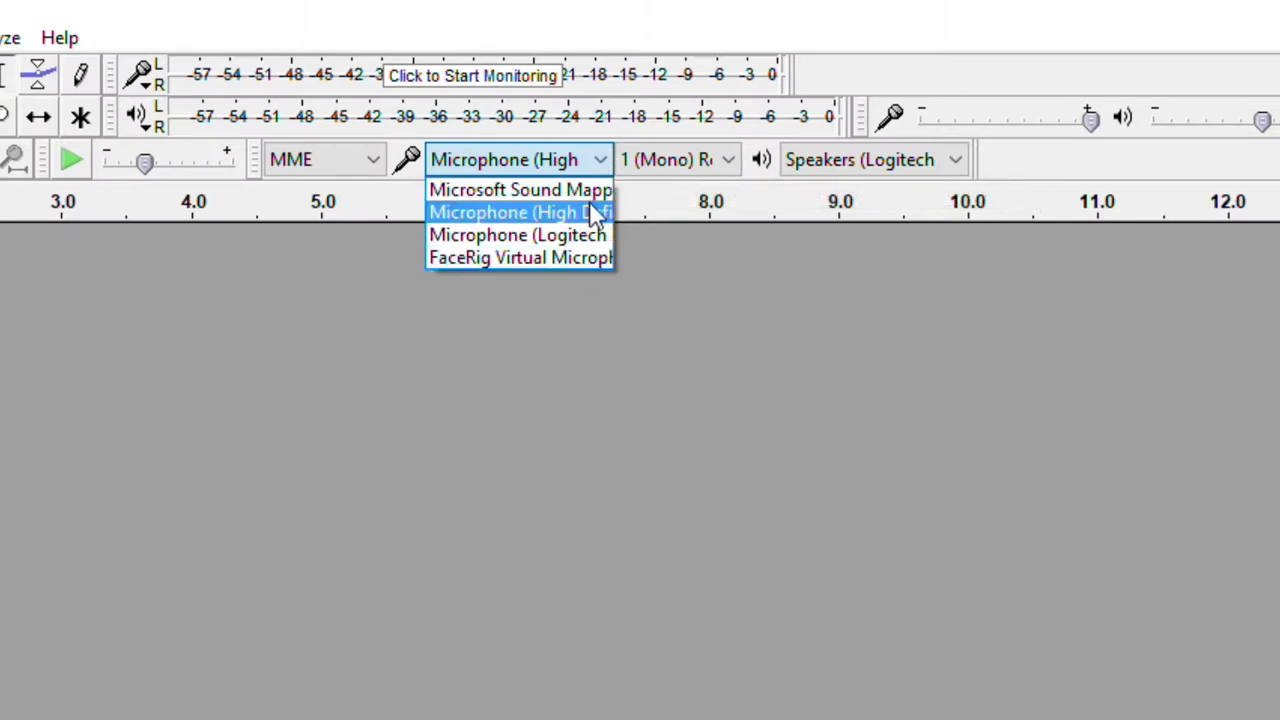
pyautogui.click(590, 214)
pyautogui.click(668, 162)
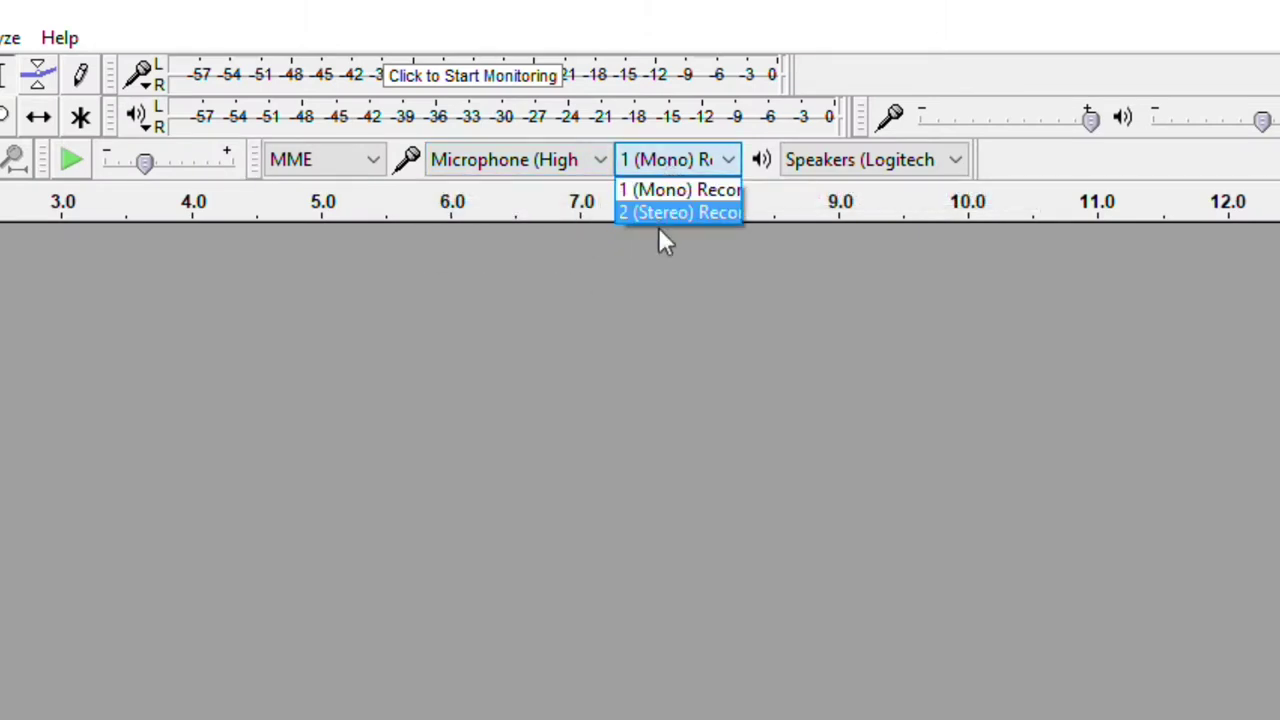
pyautogui.click(659, 196)
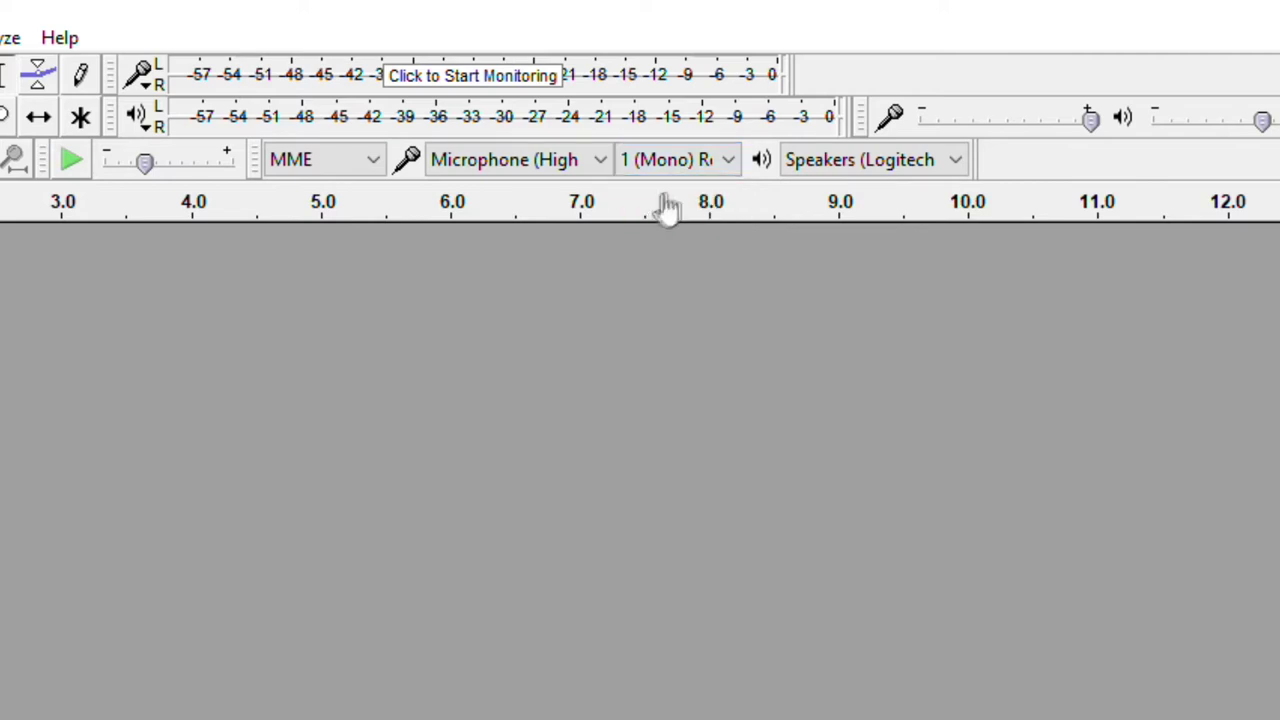
pyautogui.click(871, 171)
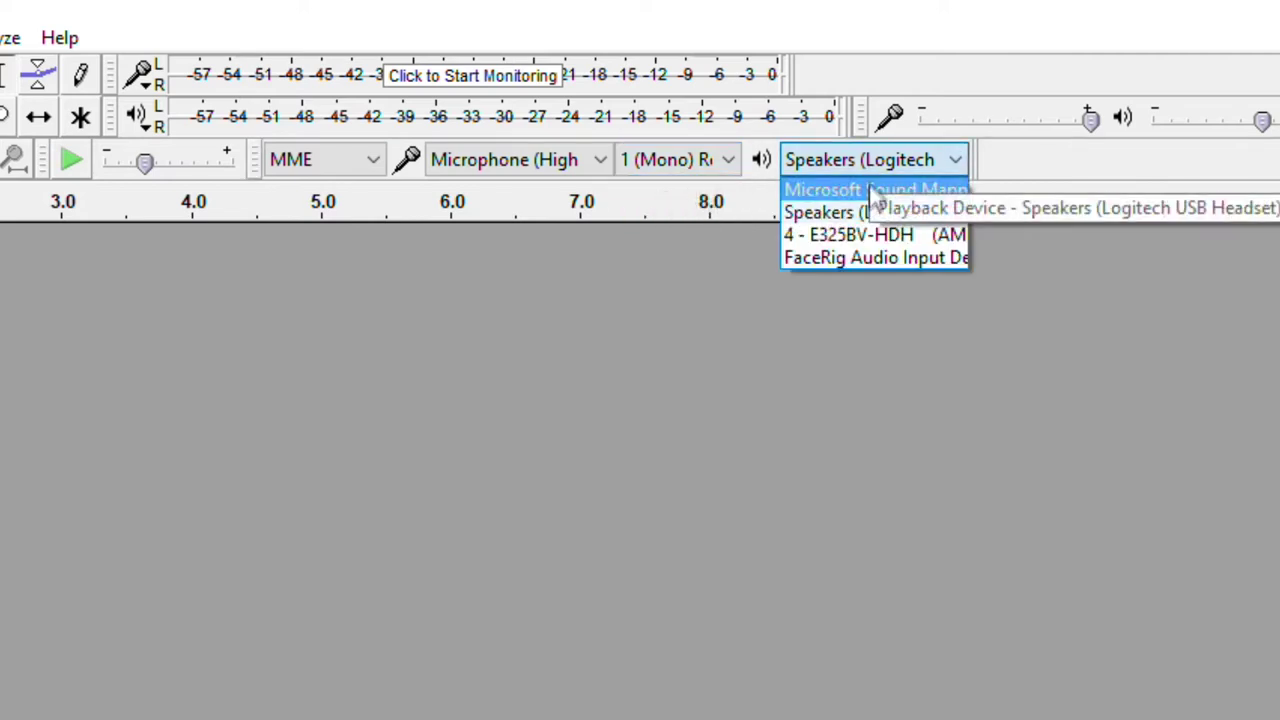
pyautogui.click(877, 213)
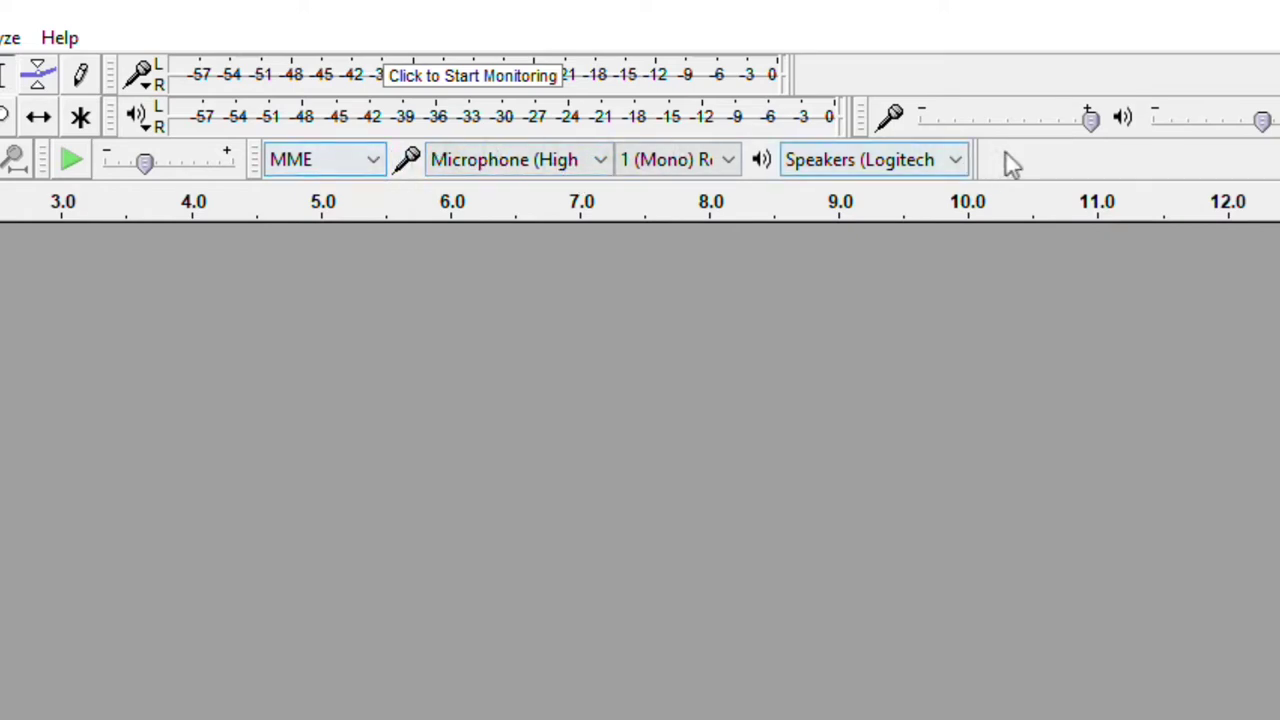
# Review the recording device, recording channel and playback device choices, keeping the High Definition microphone and mono recording
pyautogui.moveTo(1101, 122)
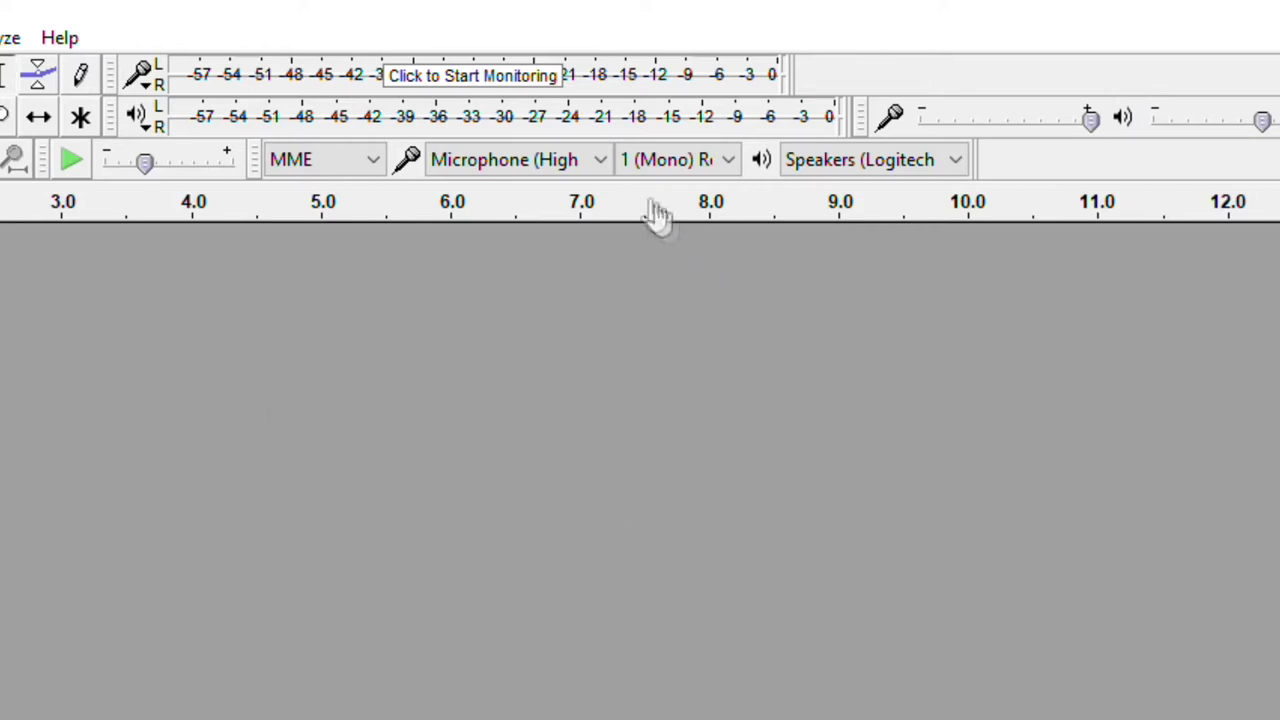
pyautogui.click(600, 159)
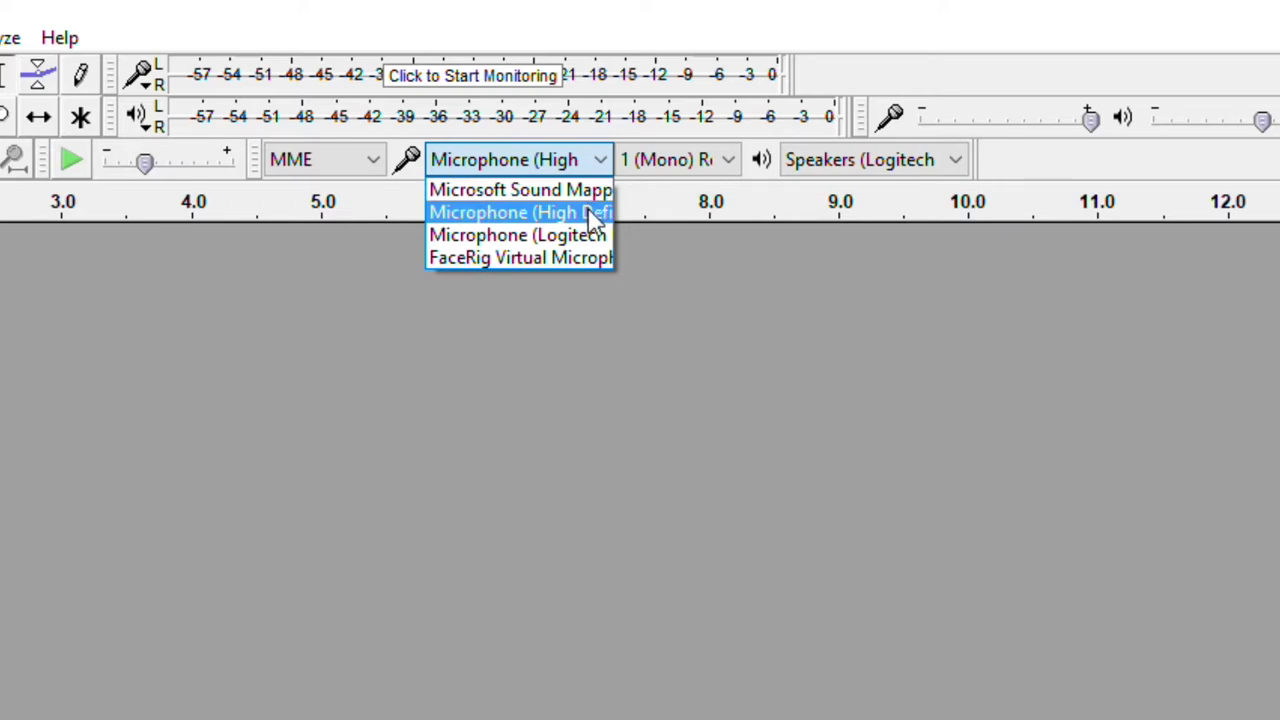
pyautogui.click(597, 213)
pyautogui.click(667, 159)
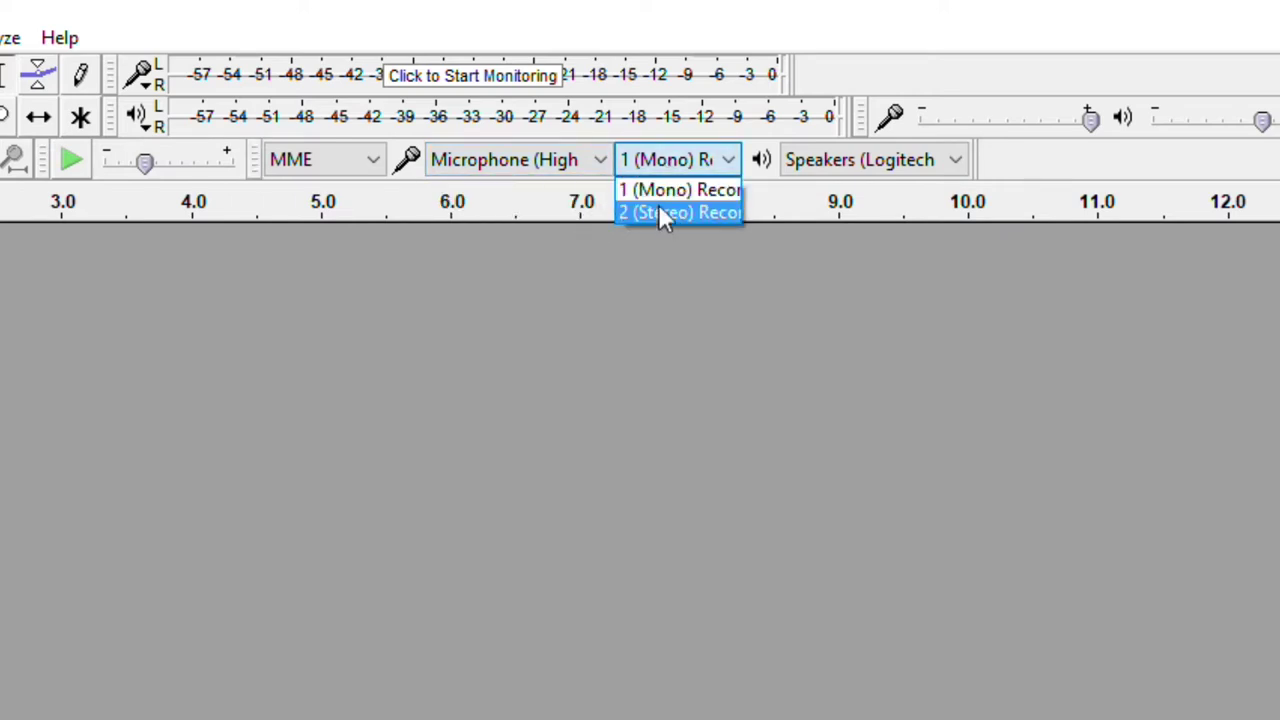
pyautogui.press('Escape')
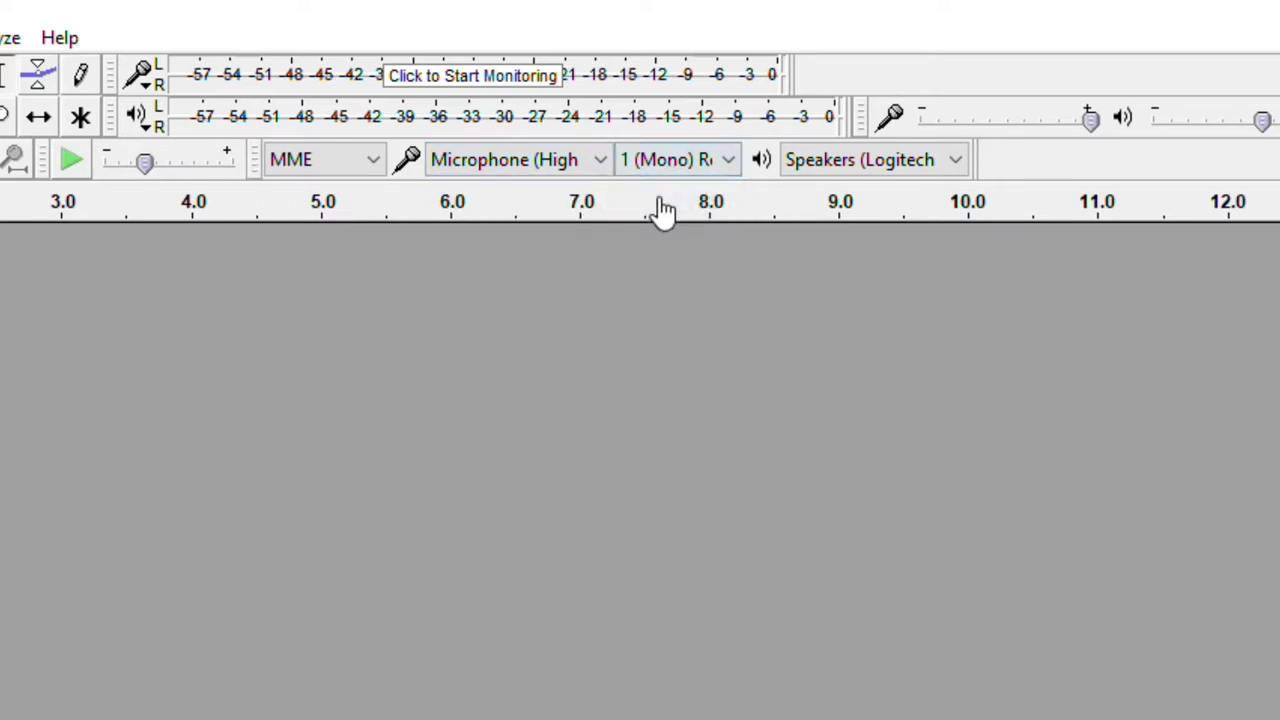
pyautogui.click(870, 165)
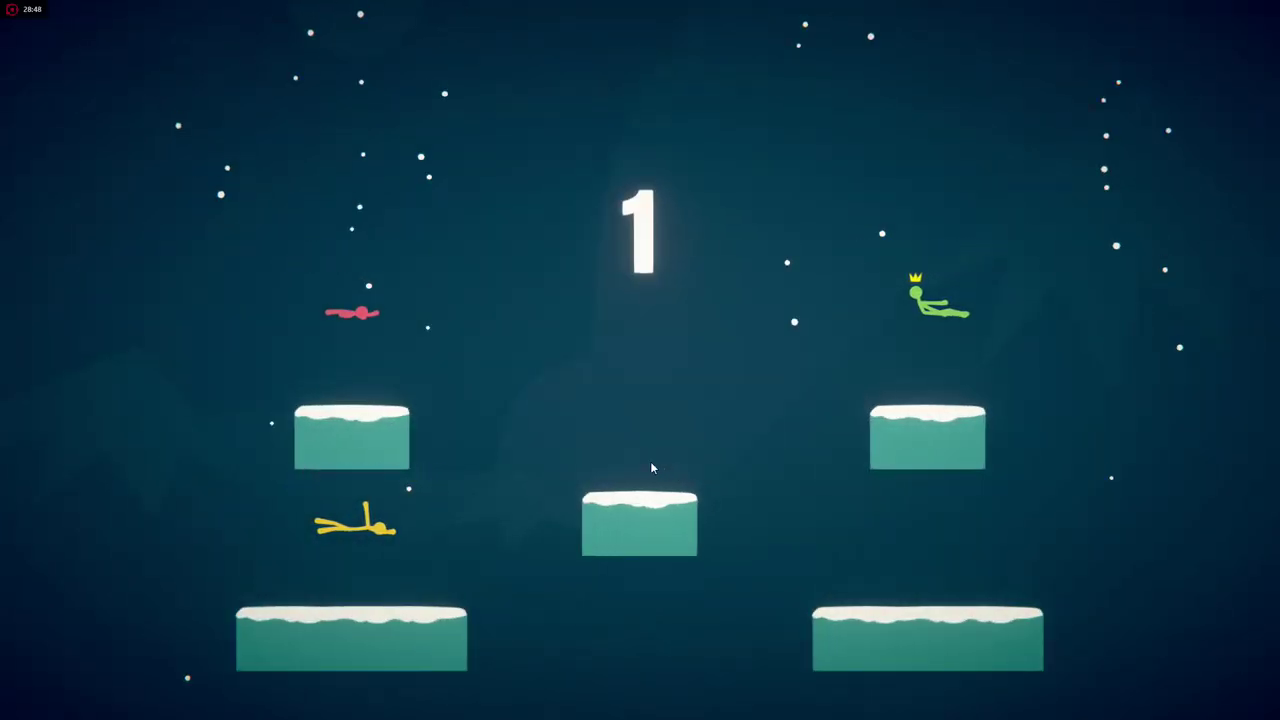
pyautogui.press('d')
pyautogui.press('space')
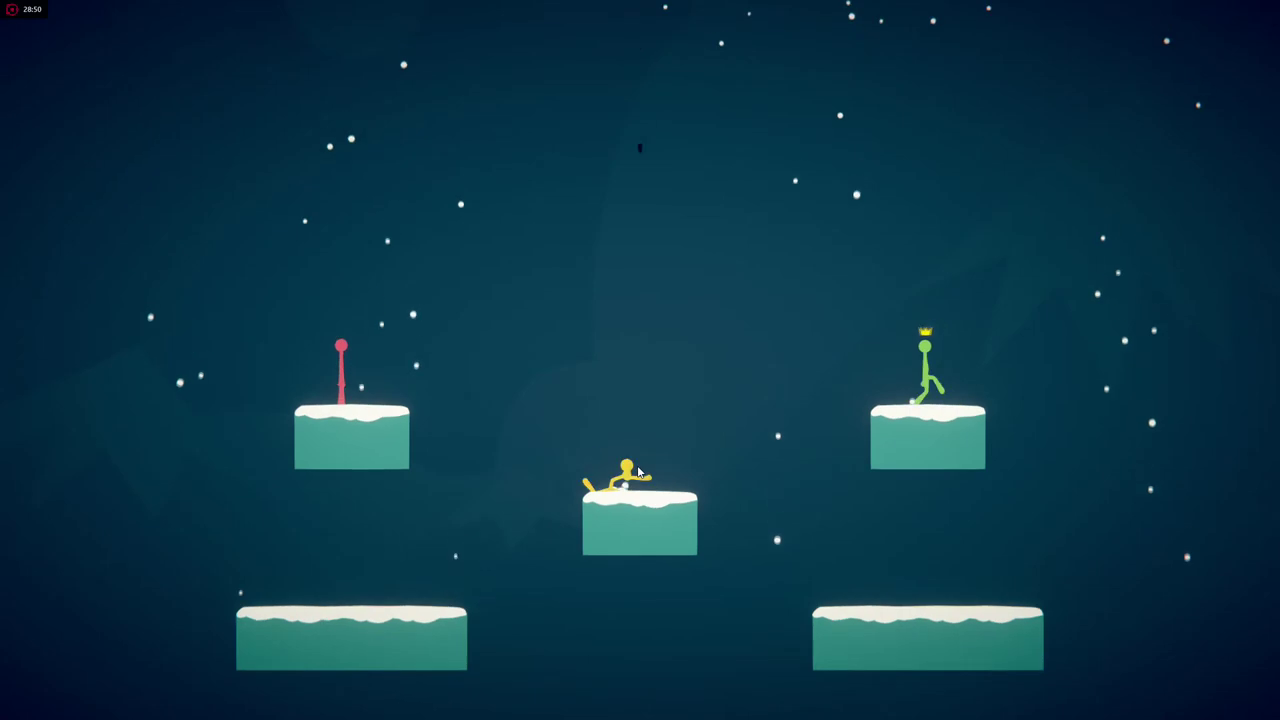
pyautogui.click(645, 495)
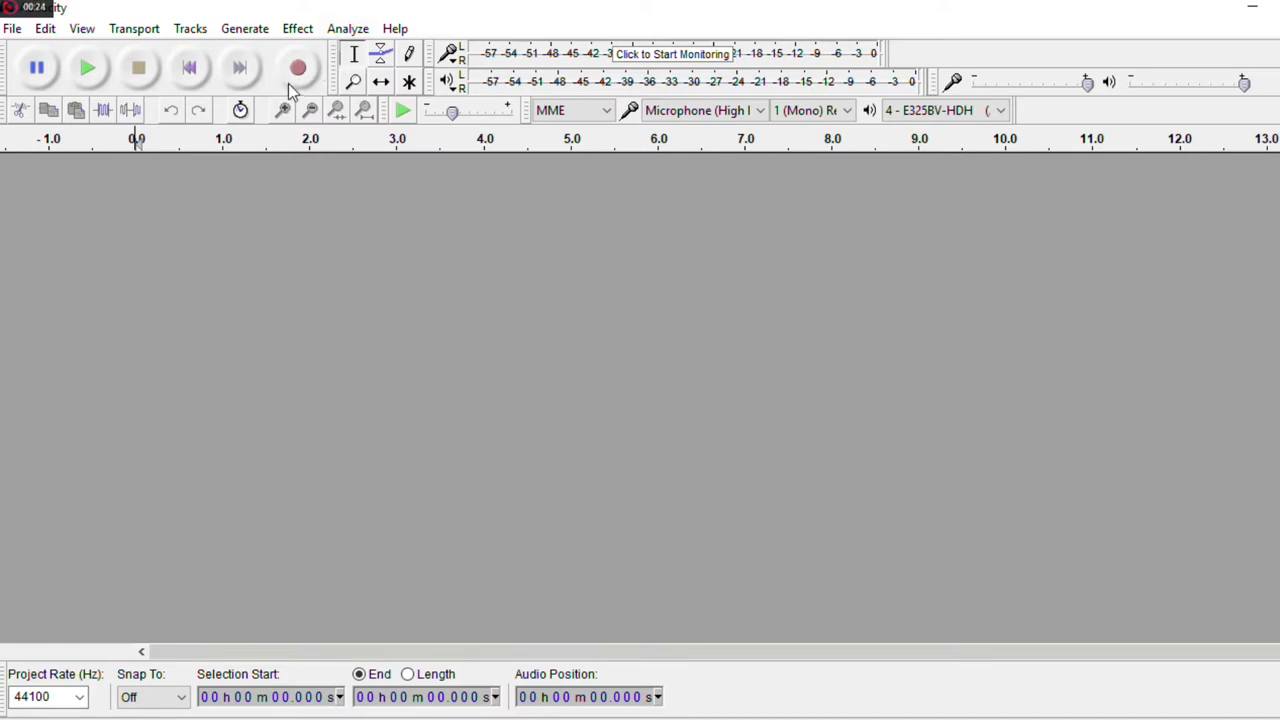
# Record a mono voice clip about 16 seconds long with silence before the speech, and play it back from about 5.1 s
pyautogui.click(299, 68)
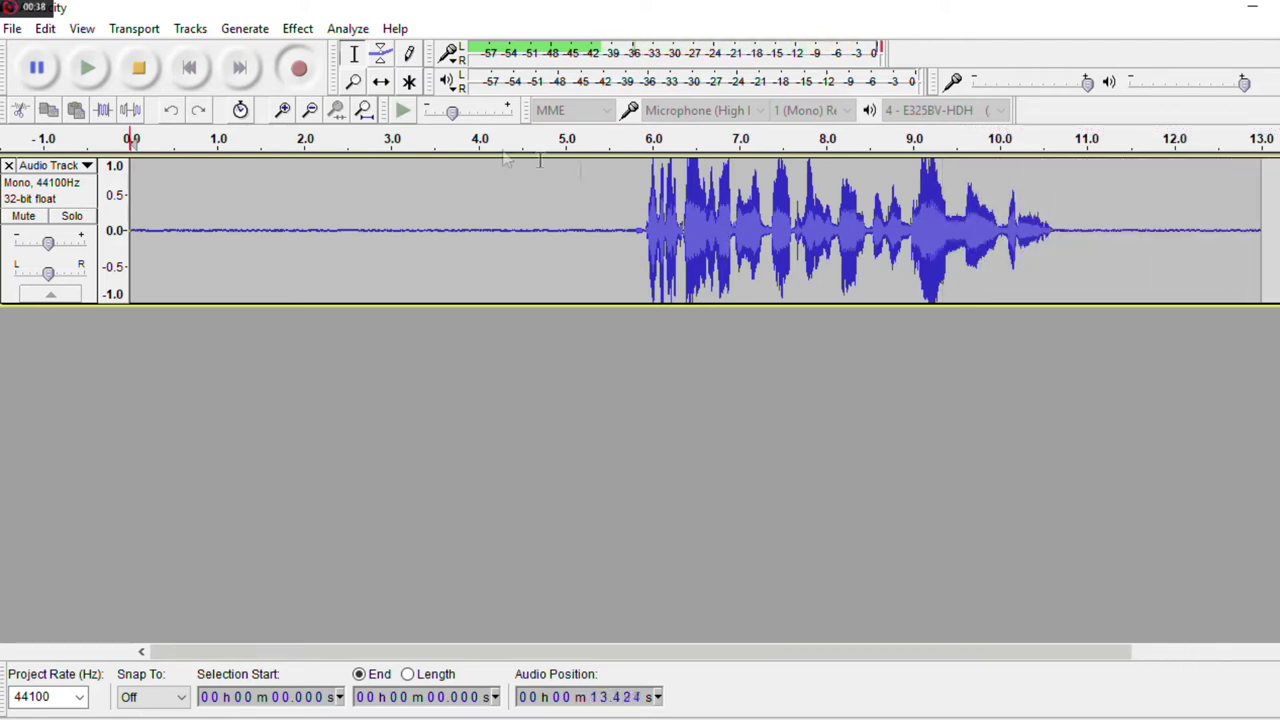
pyautogui.click(145, 74)
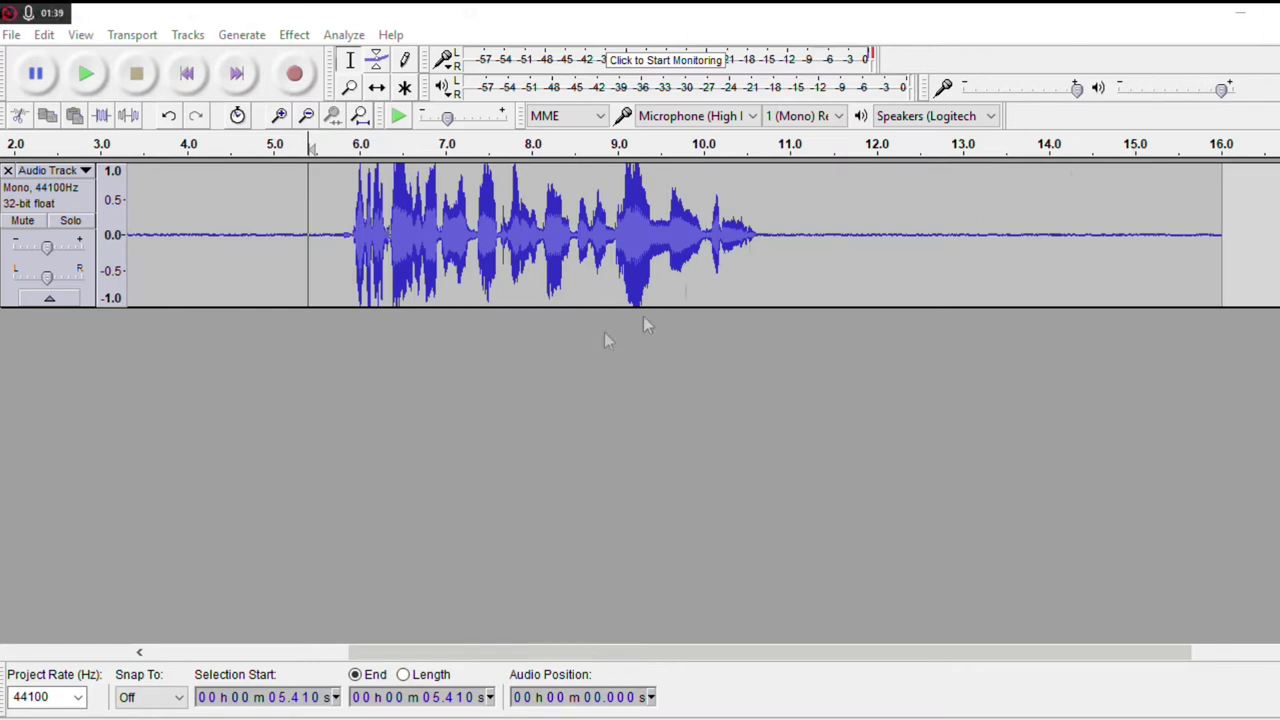
pyautogui.click(283, 222)
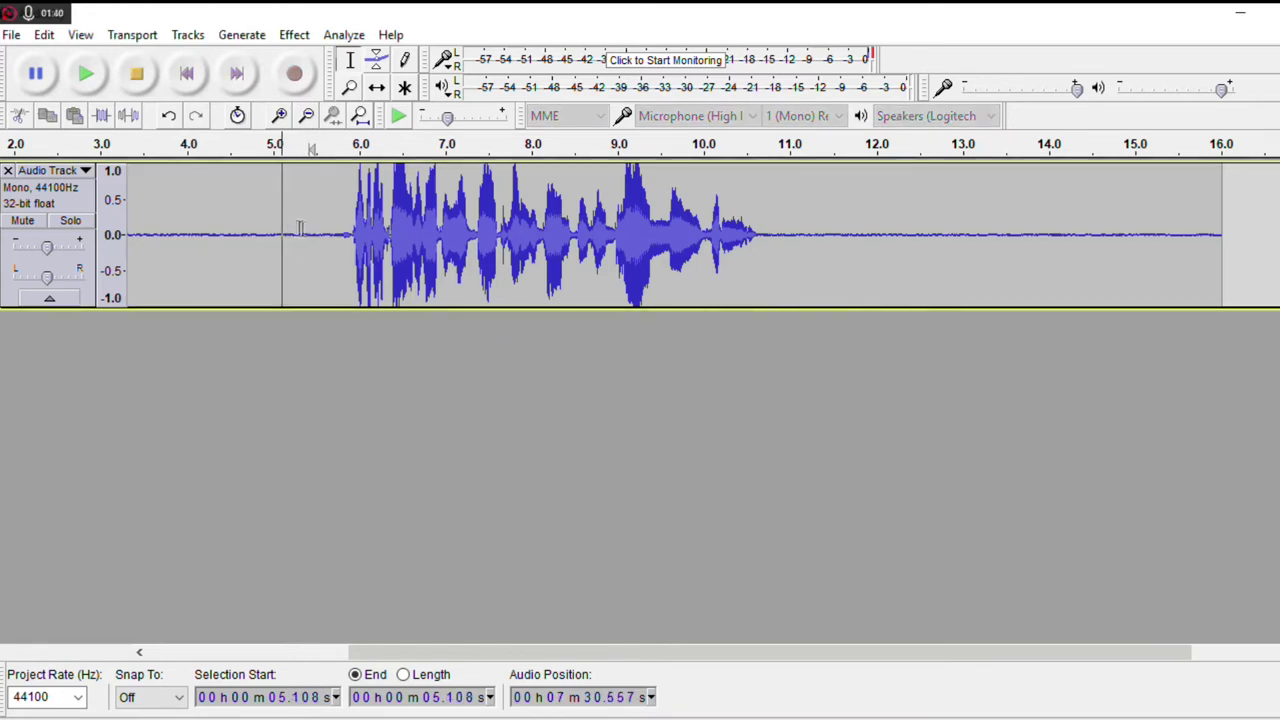
pyautogui.click(86, 73)
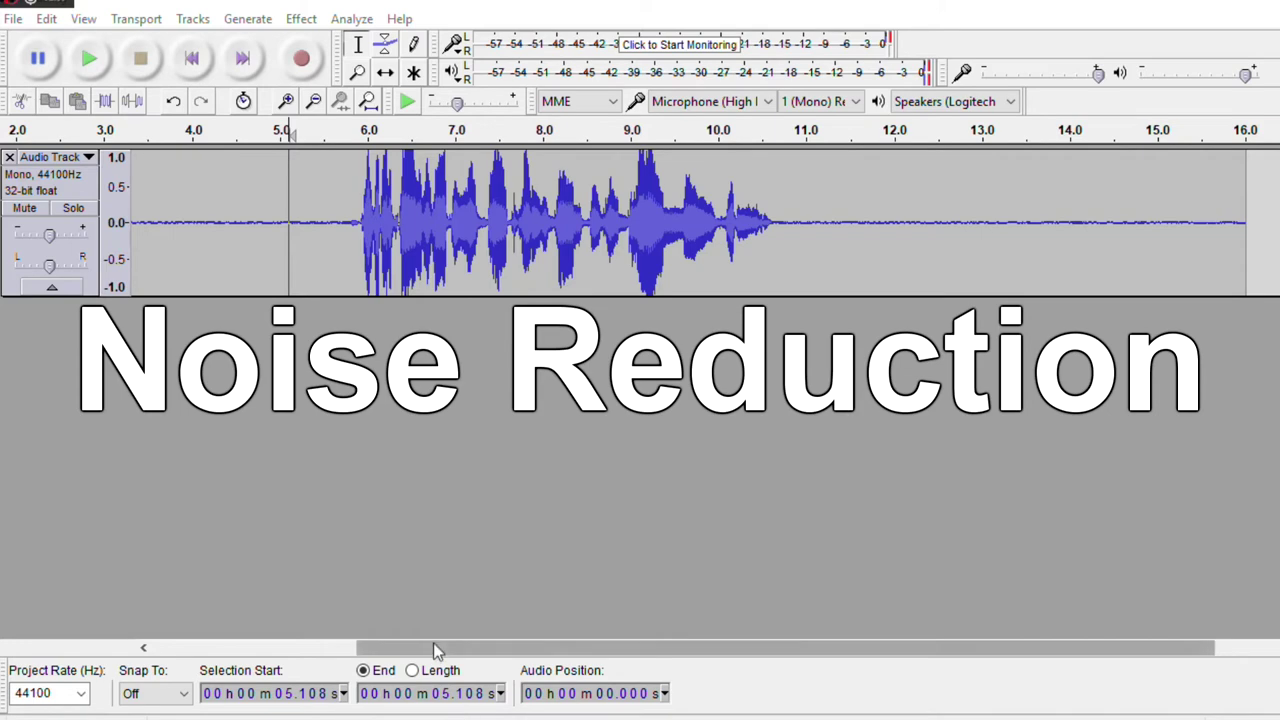
# Select the silent part before the speech, from 0 to about 5.9 s, and capture it as the Noise Reduction noise profile
pyautogui.moveTo(437, 650); pyautogui.dragTo(183, 657)
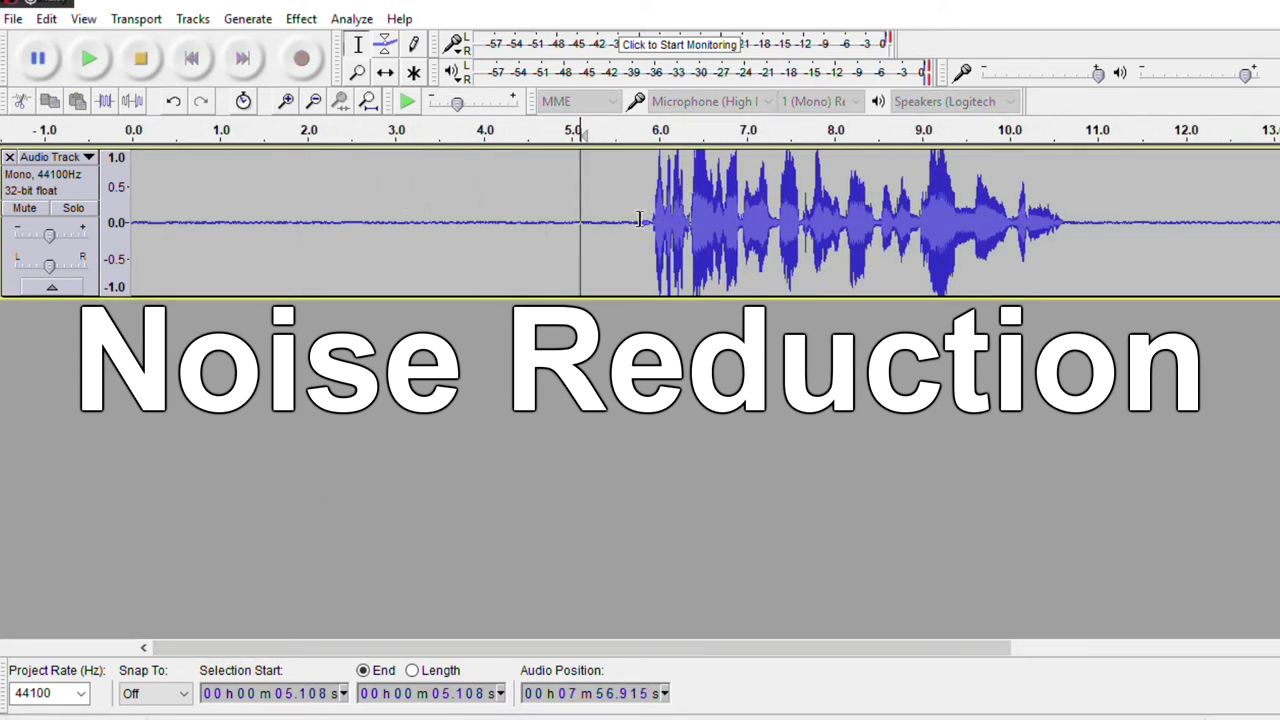
pyautogui.moveTo(651, 222); pyautogui.dragTo(128, 240)
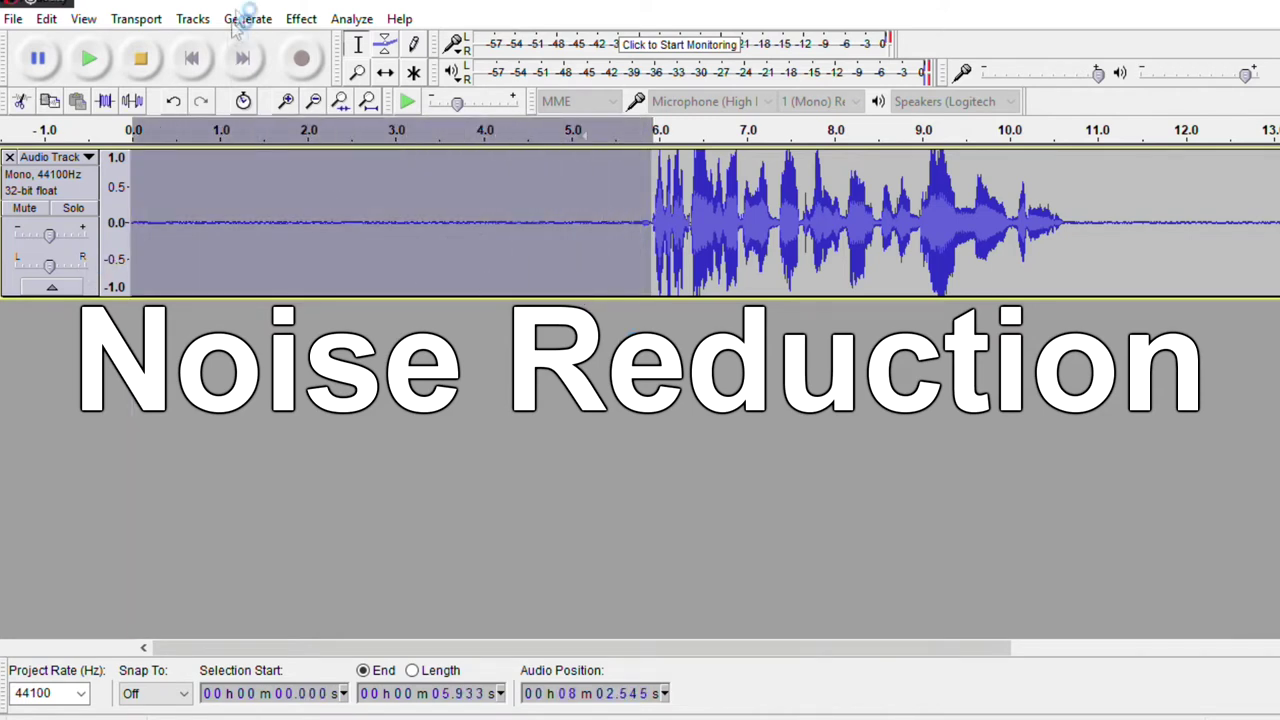
pyautogui.click(303, 20)
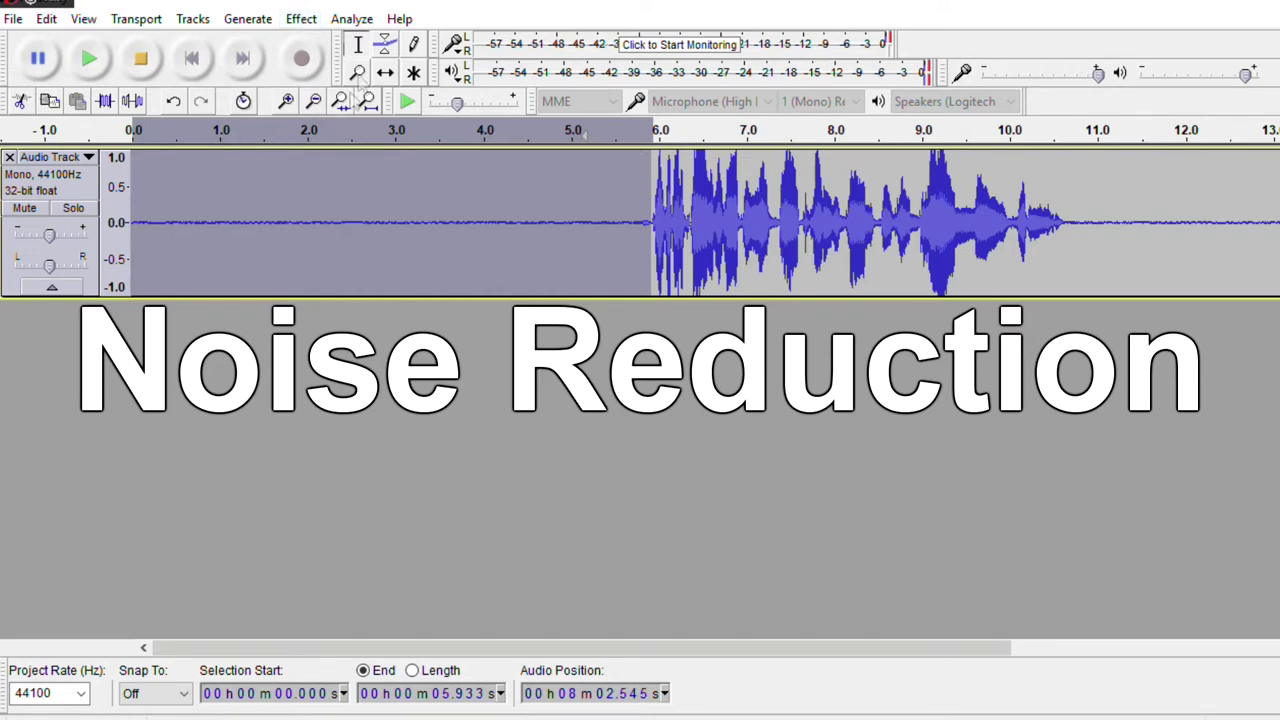
pyautogui.click(305, 20)
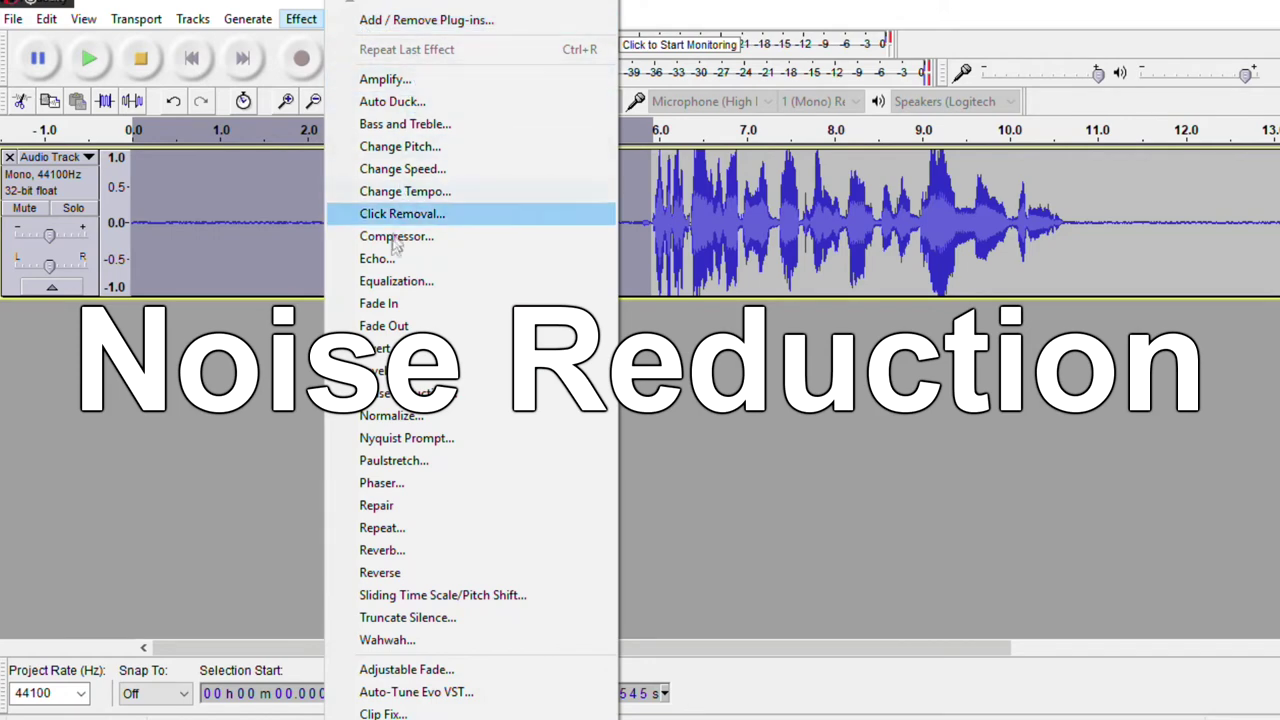
pyautogui.click(430, 393)
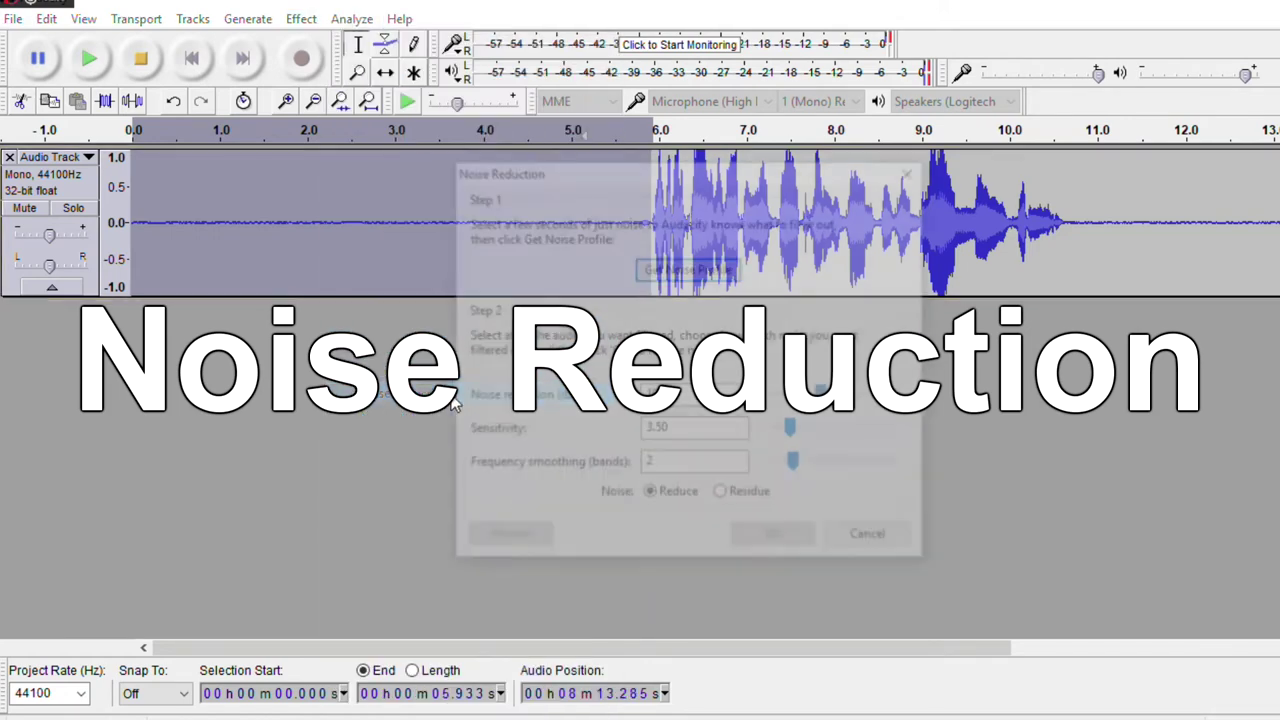
pyautogui.click(695, 268)
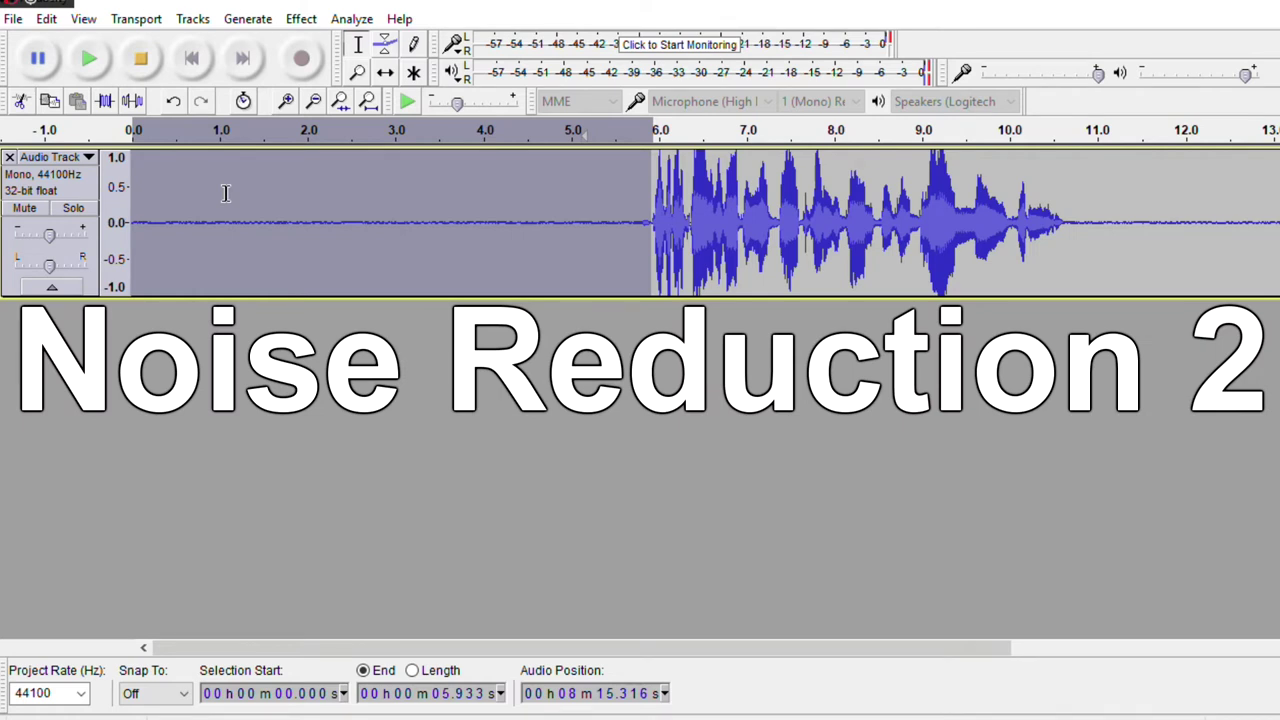
# Apply Noise Reduction to the entire track with 19 dB reduction, sensitivity 3.50 and frequency smoothing 2, and clear the selection
pyautogui.doubleClick(610, 263)
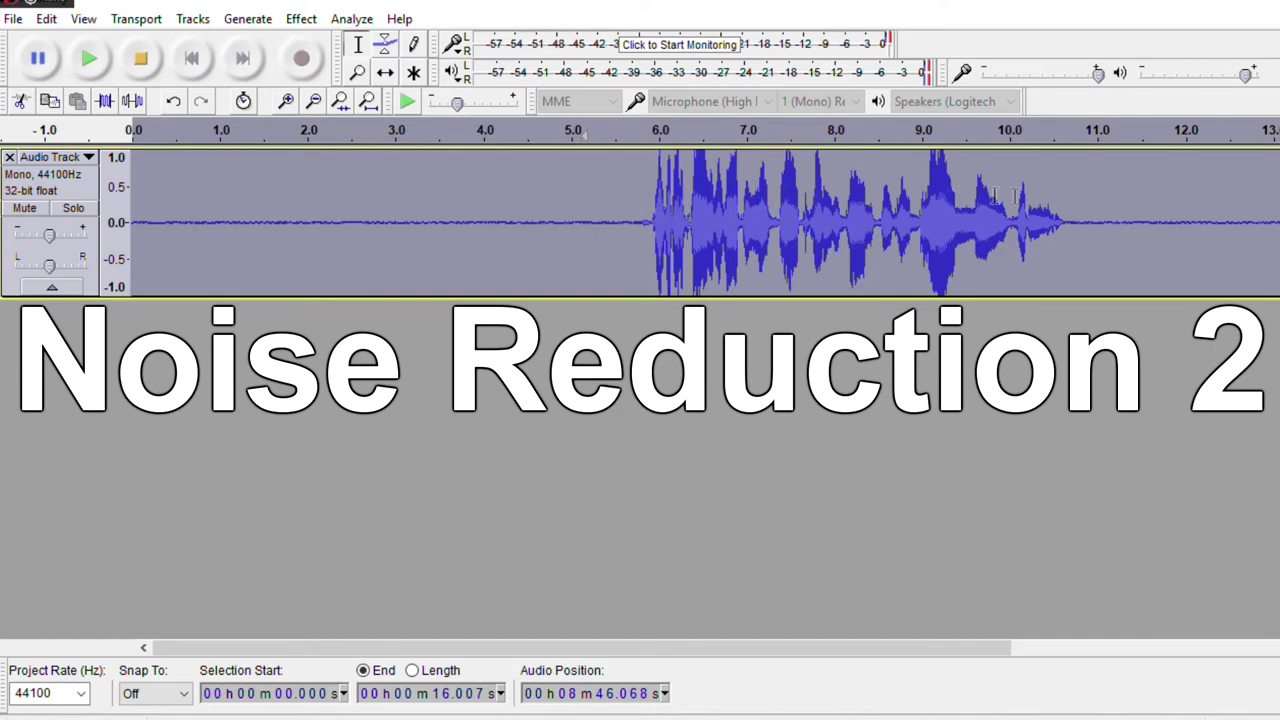
pyautogui.click(303, 20)
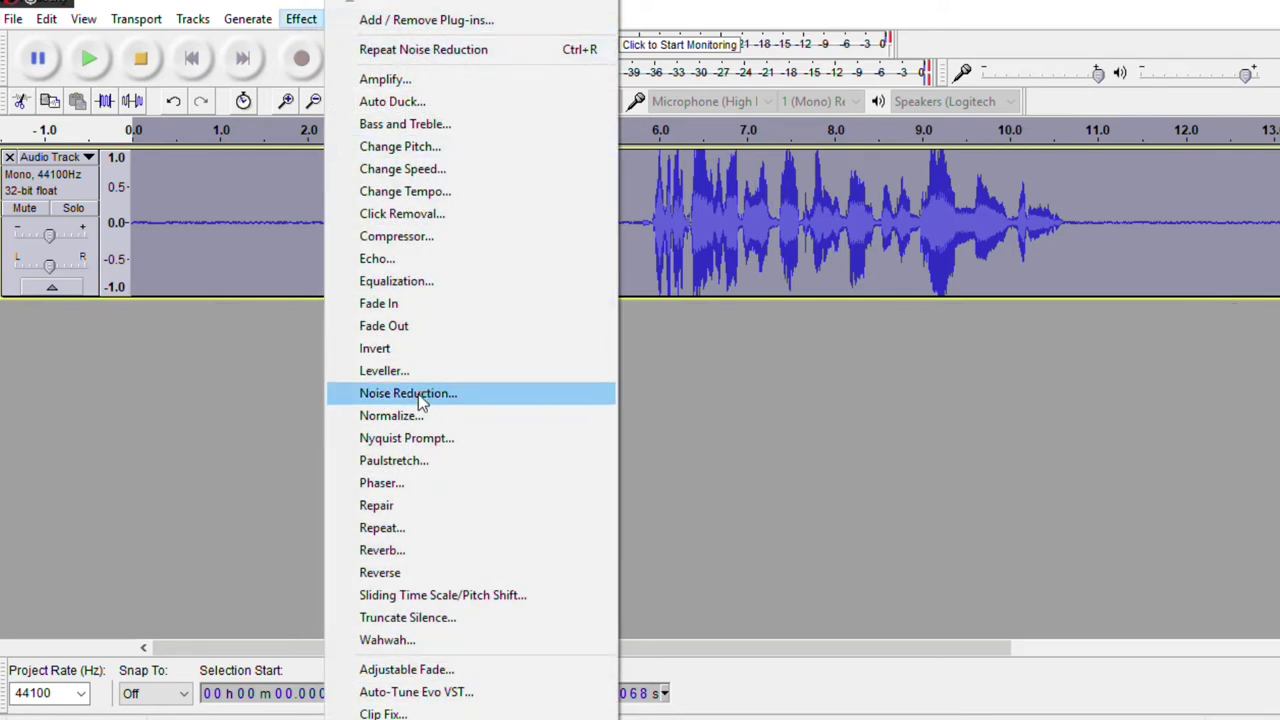
pyautogui.click(420, 395)
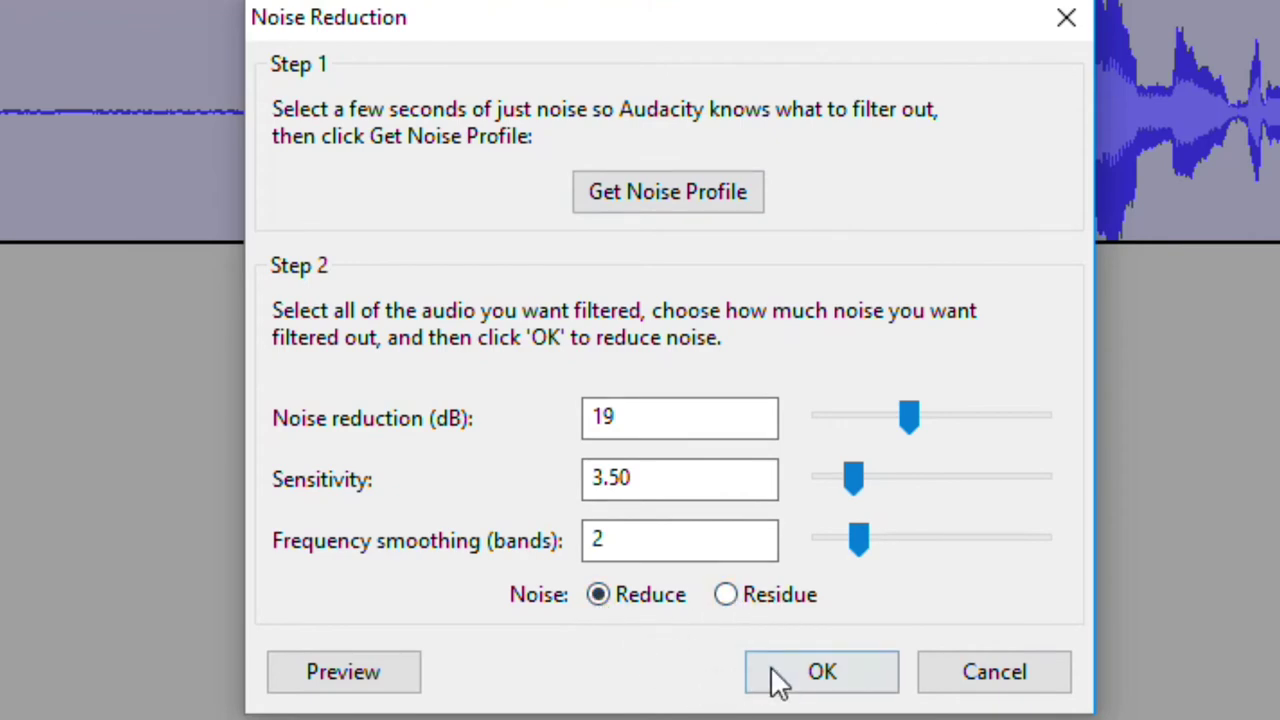
pyautogui.click(822, 672)
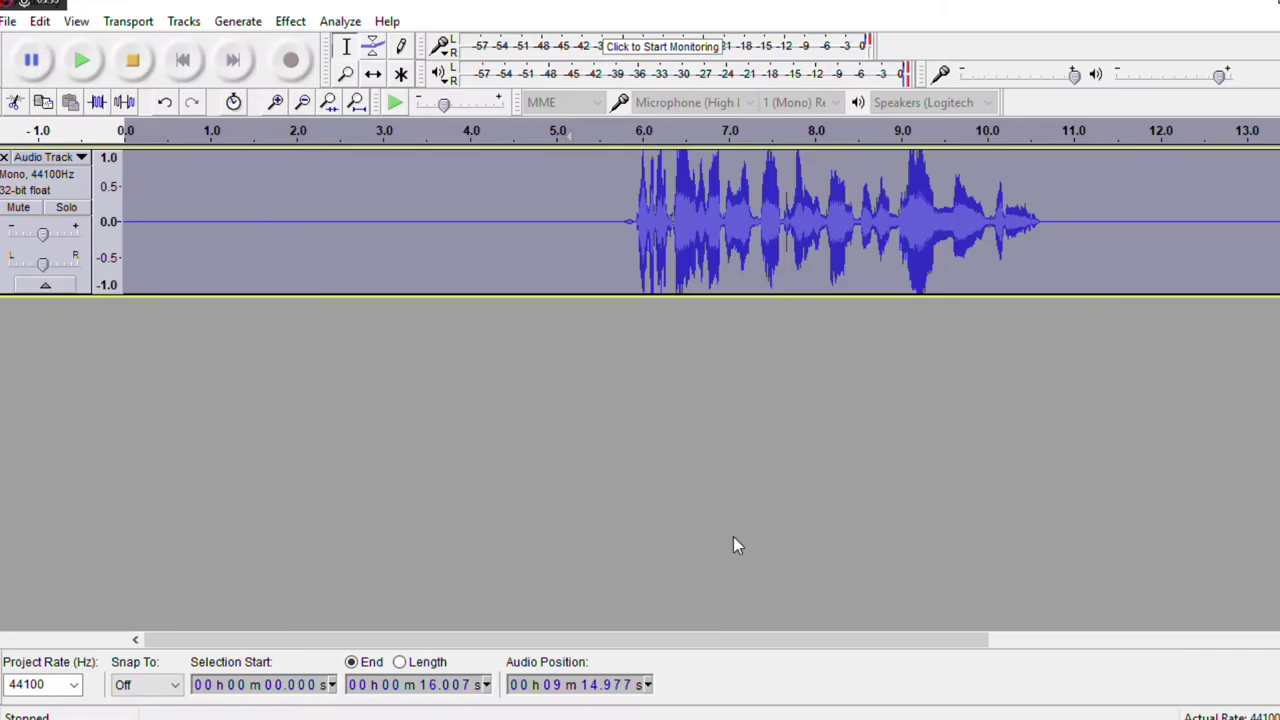
pyautogui.click(273, 249)
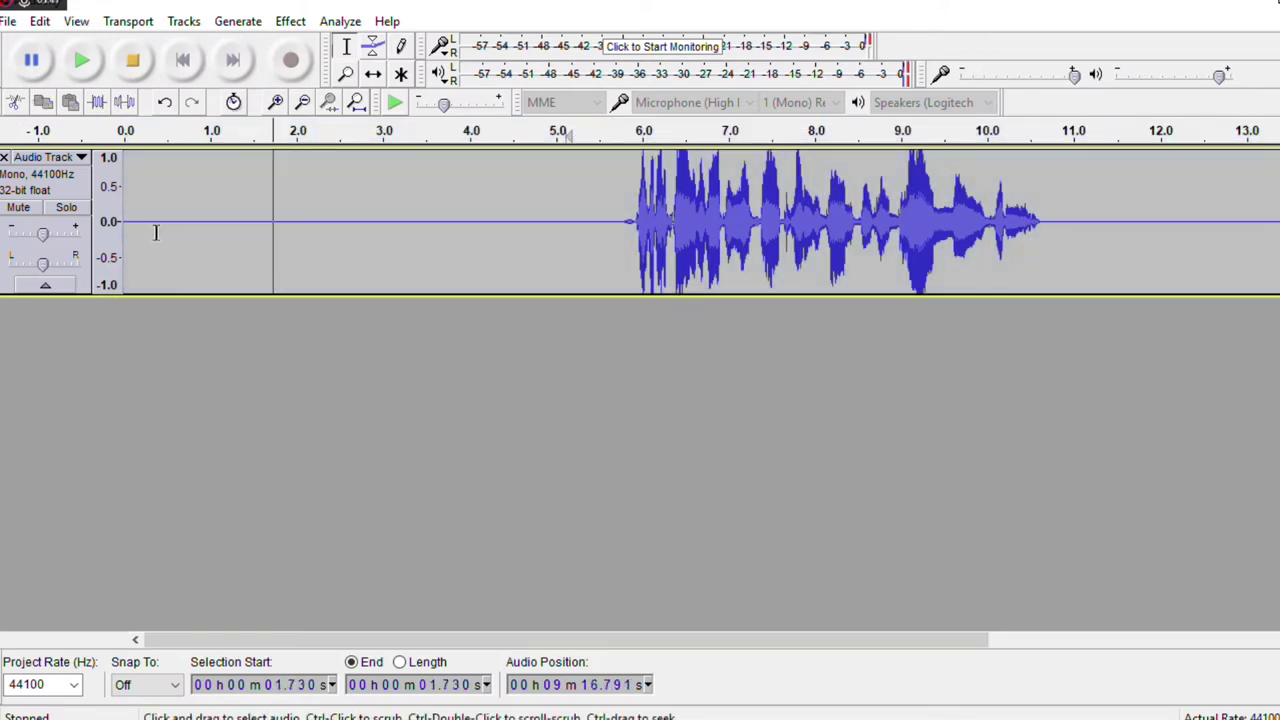
pyautogui.moveTo(130, 220); pyautogui.dragTo(598, 245)
pyautogui.moveTo(400, 249); pyautogui.dragTo(274, 252)
pyautogui.click(472, 265)
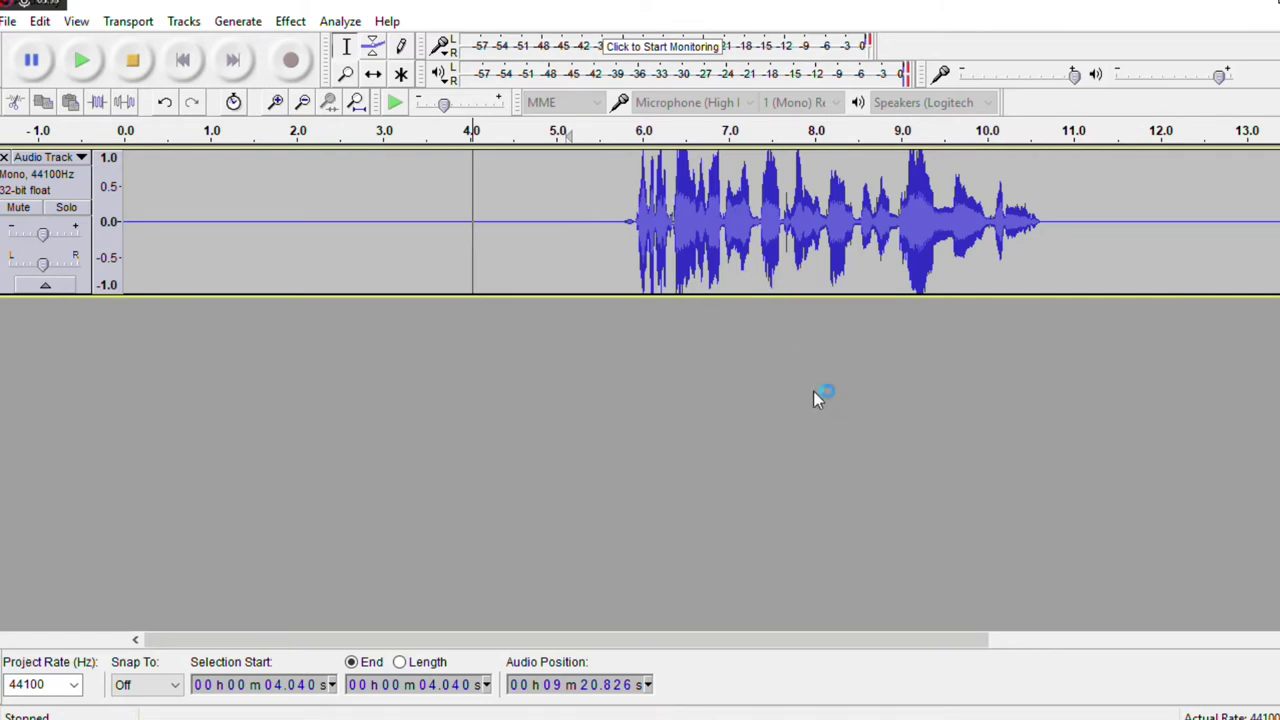
pyautogui.click(40, 21)
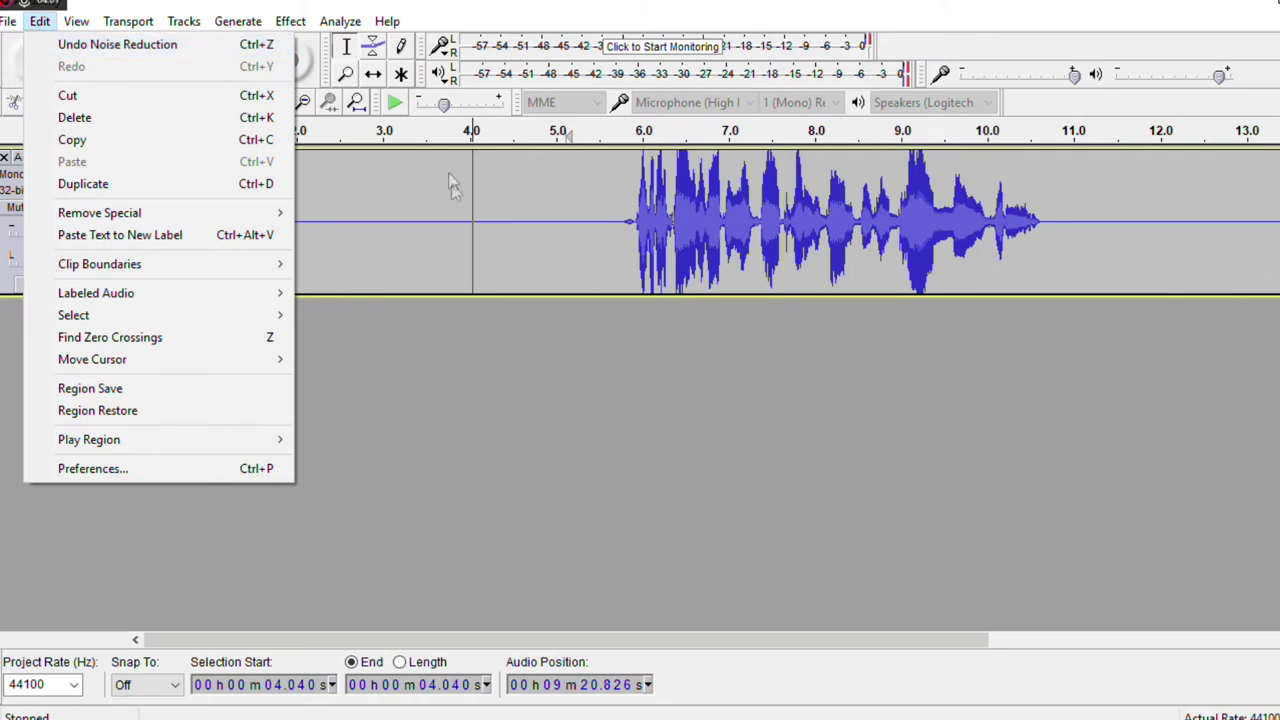
pyautogui.click(480, 250)
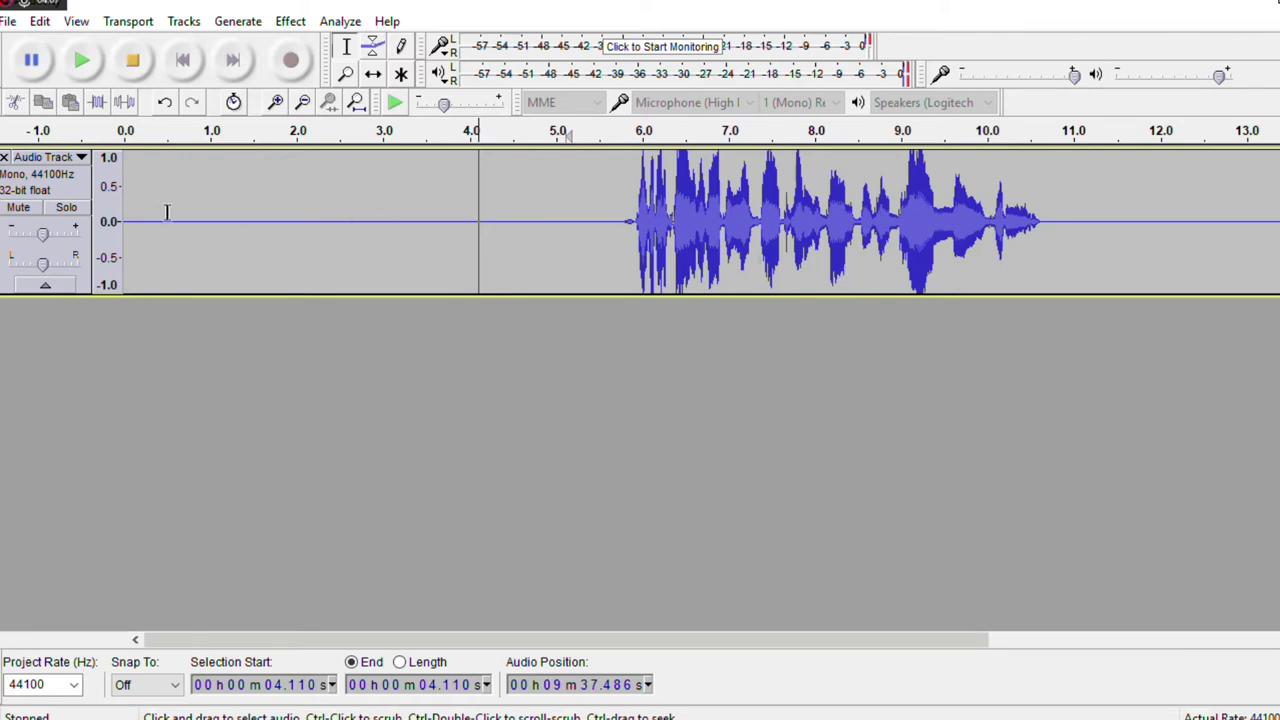
# Play back the noise-reduced speech from about 5.6 s and stop playback after listening
pyautogui.click(596, 222)
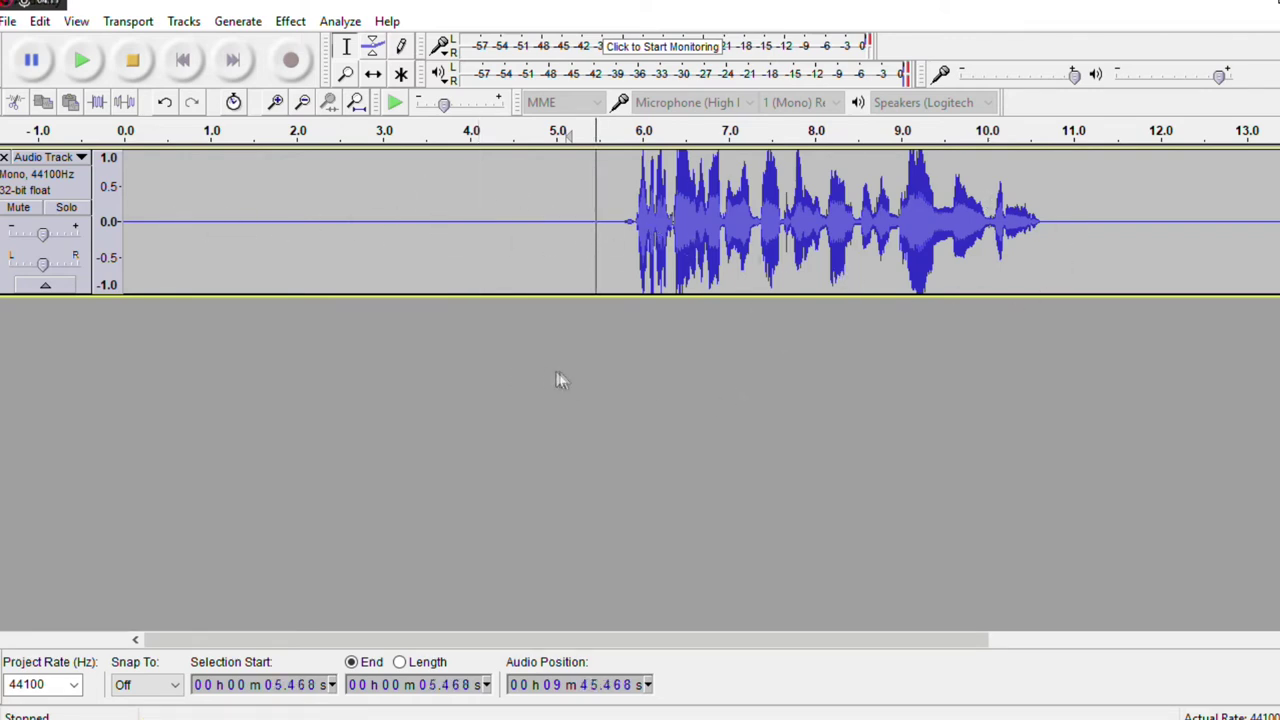
pyautogui.click(608, 222)
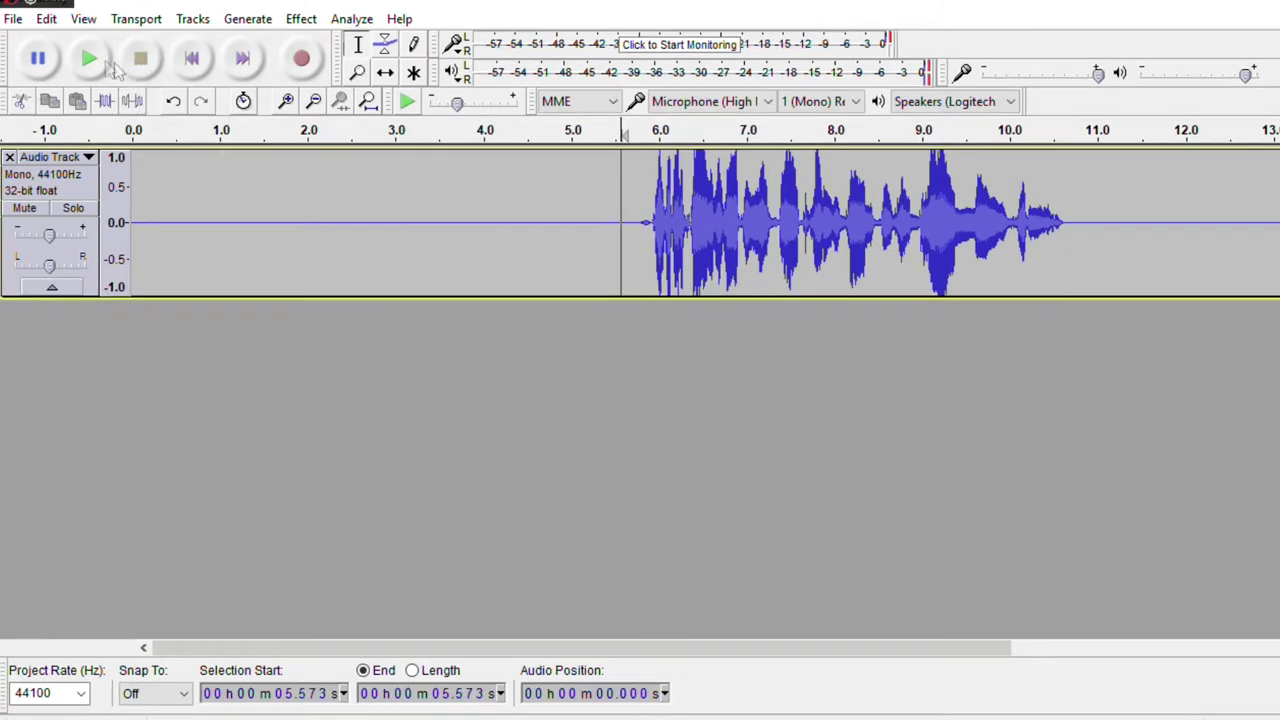
pyautogui.press('space')
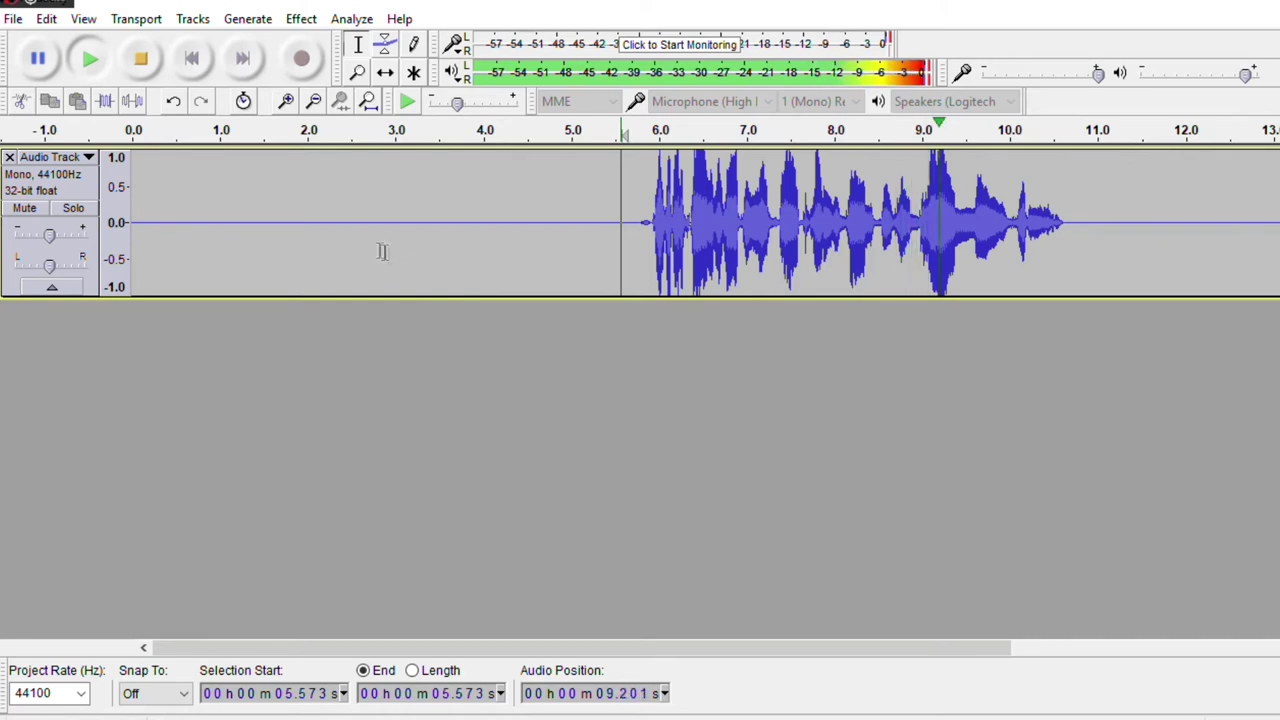
pyautogui.click(141, 77)
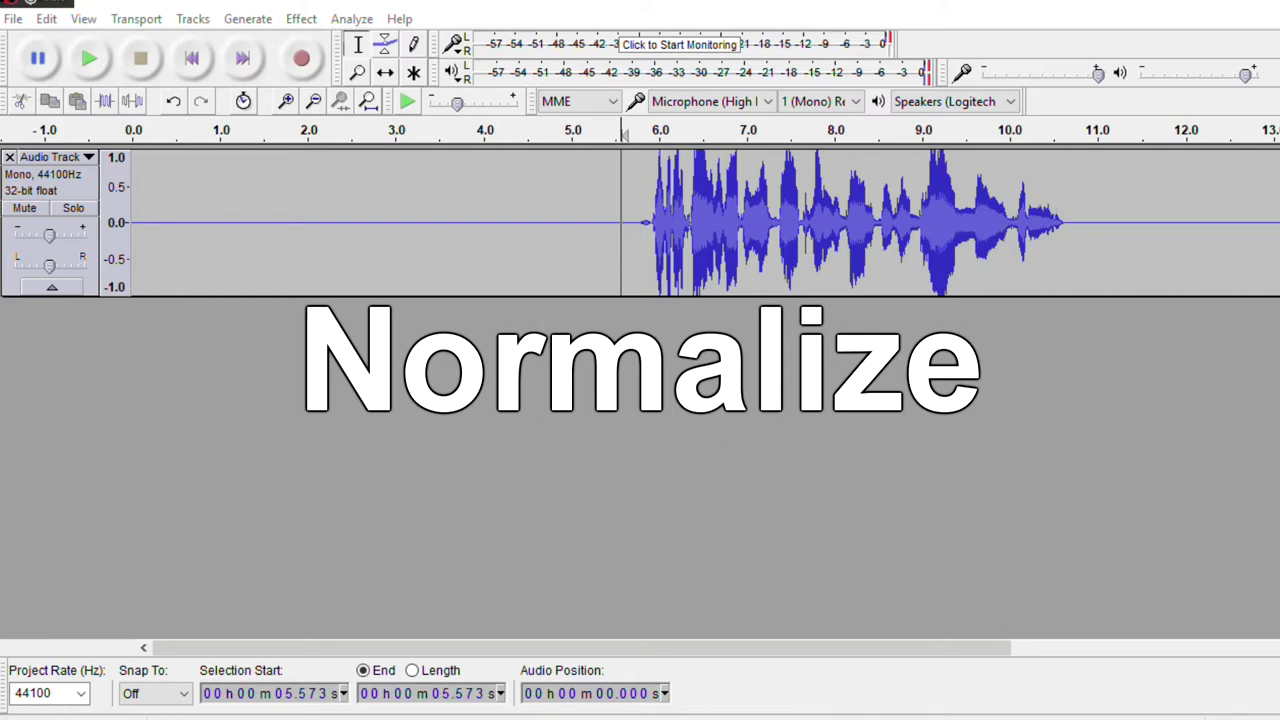
# Normalize the entire track to a maximum amplitude of -1.0 dB with DC offset removal enabled
pyautogui.click(303, 20)
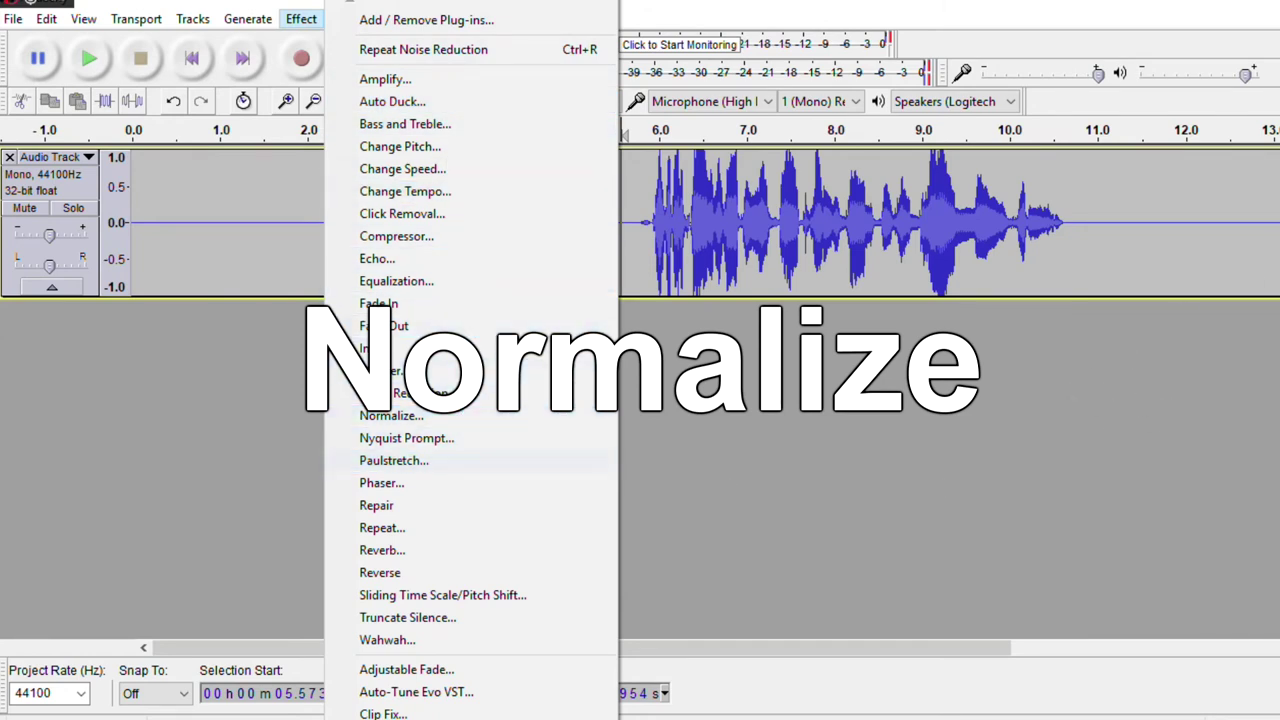
pyautogui.press('Escape')
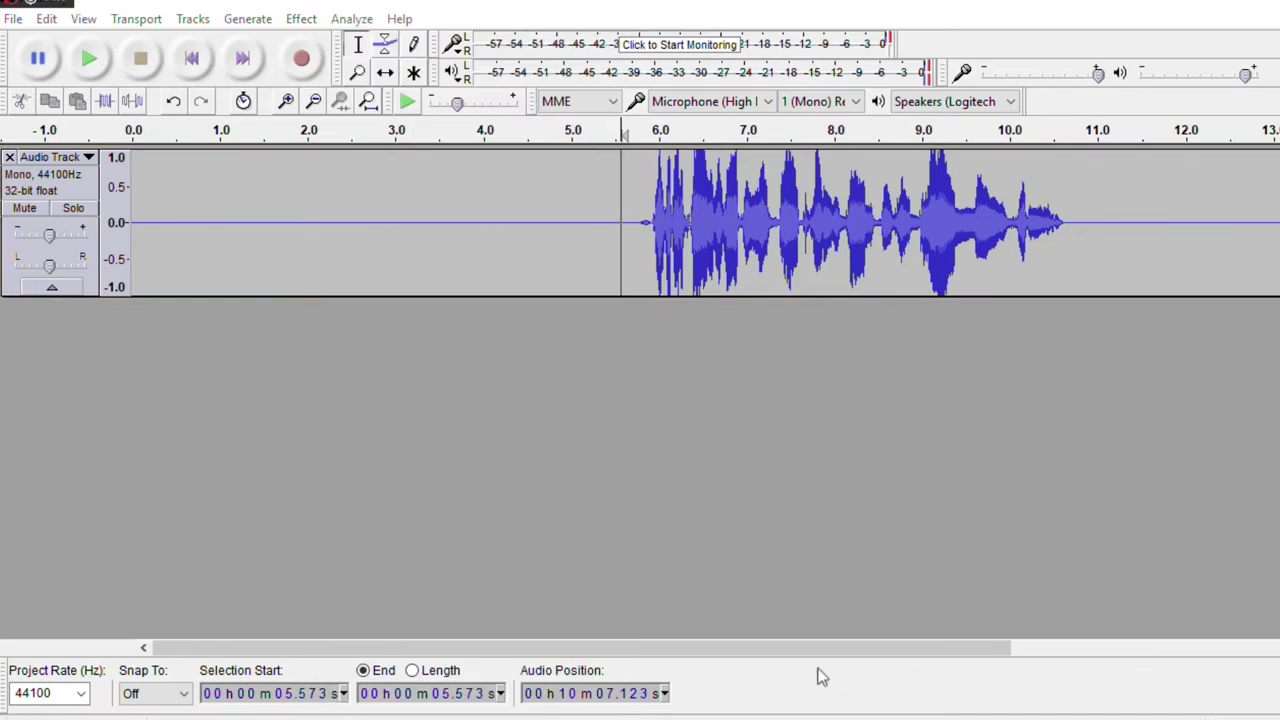
pyautogui.doubleClick(415, 251)
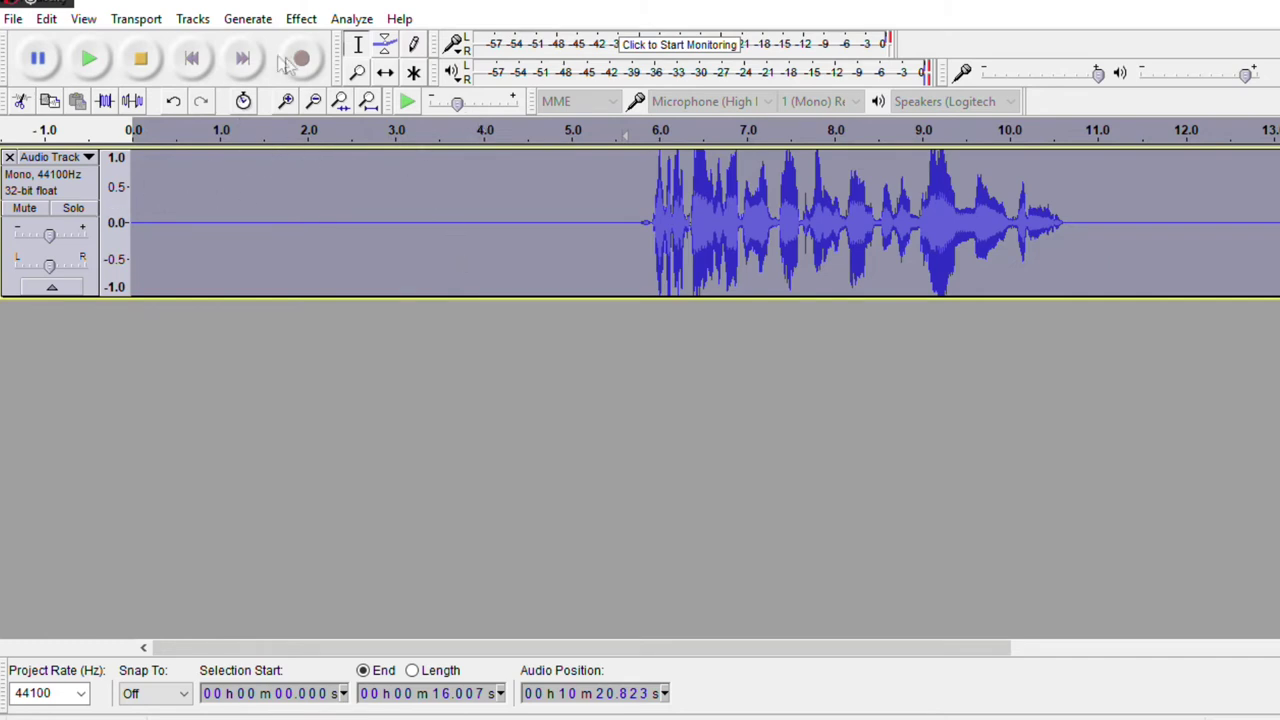
pyautogui.click(303, 19)
pyautogui.click(435, 418)
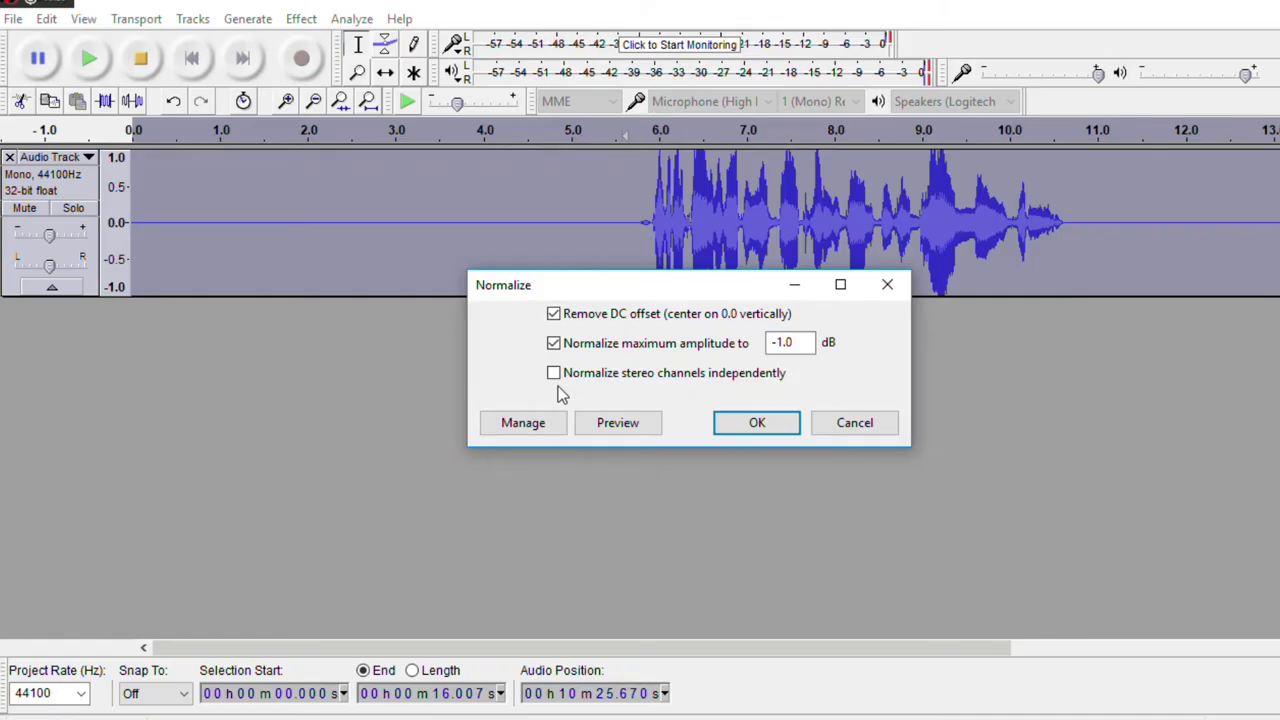
pyautogui.click(757, 423)
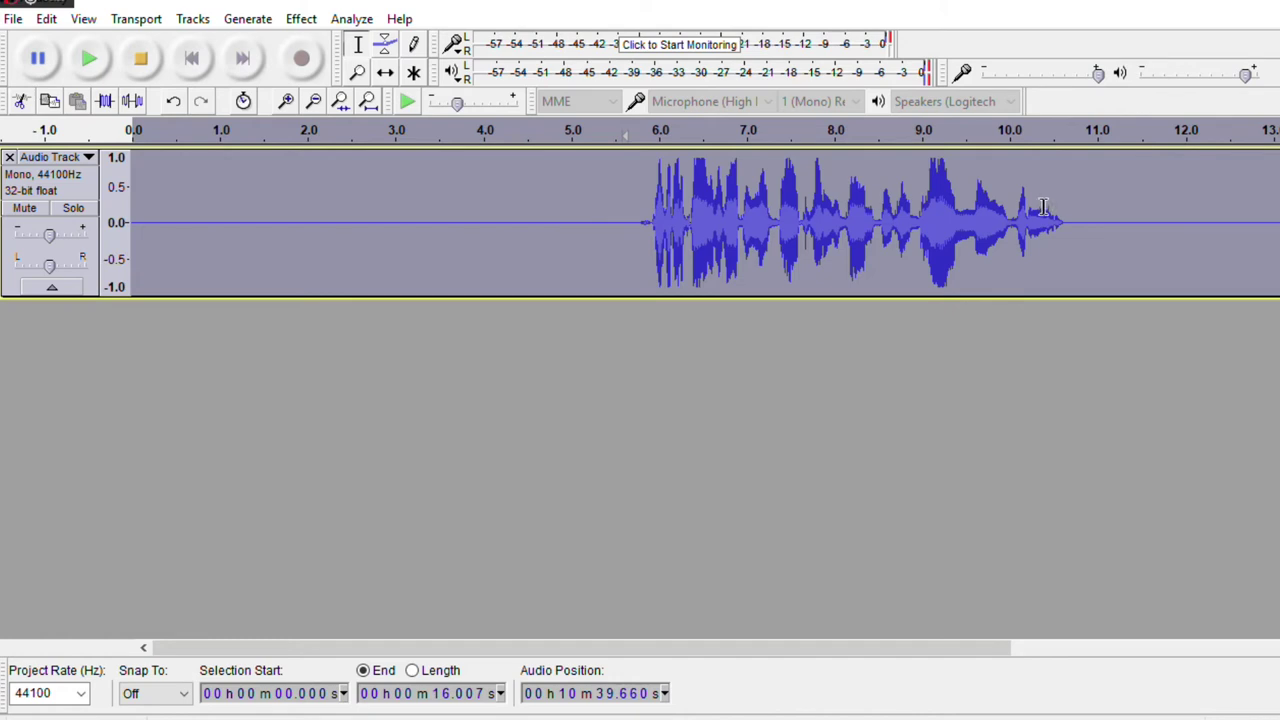
# Play back the normalized speech from about 5.7 s and stop playback after listening
pyautogui.click(629, 220)
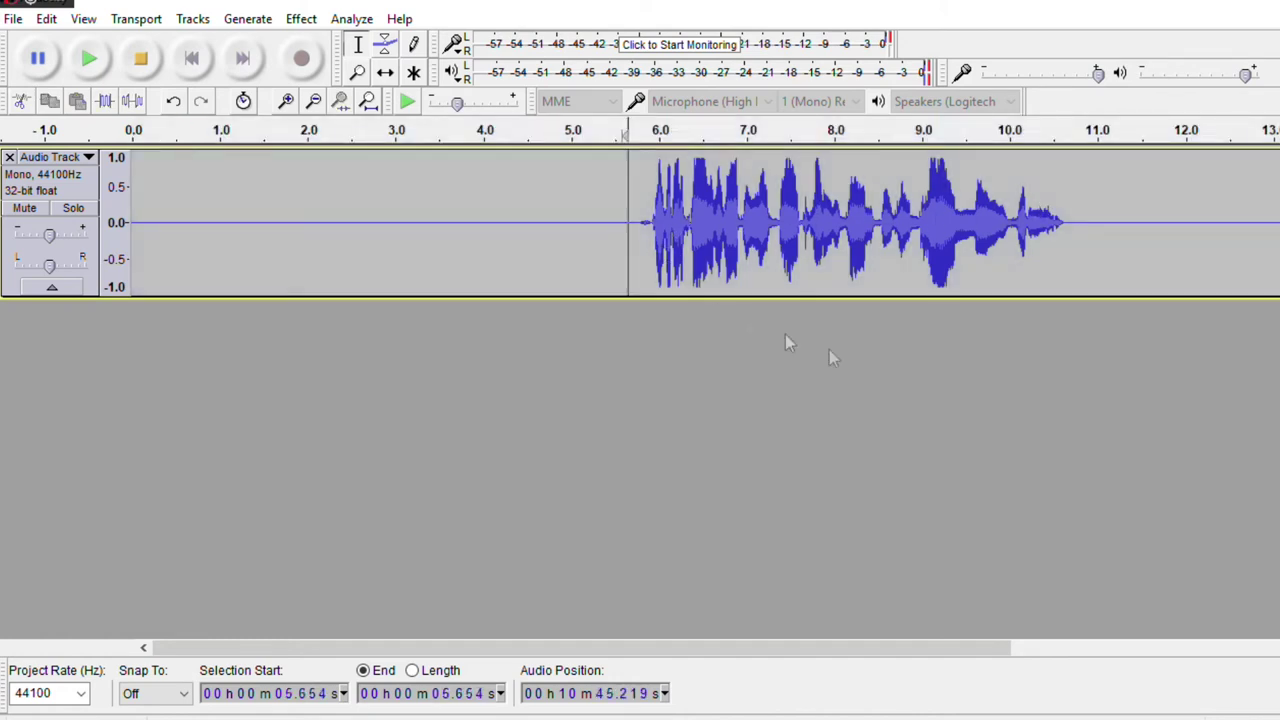
pyautogui.click(89, 58)
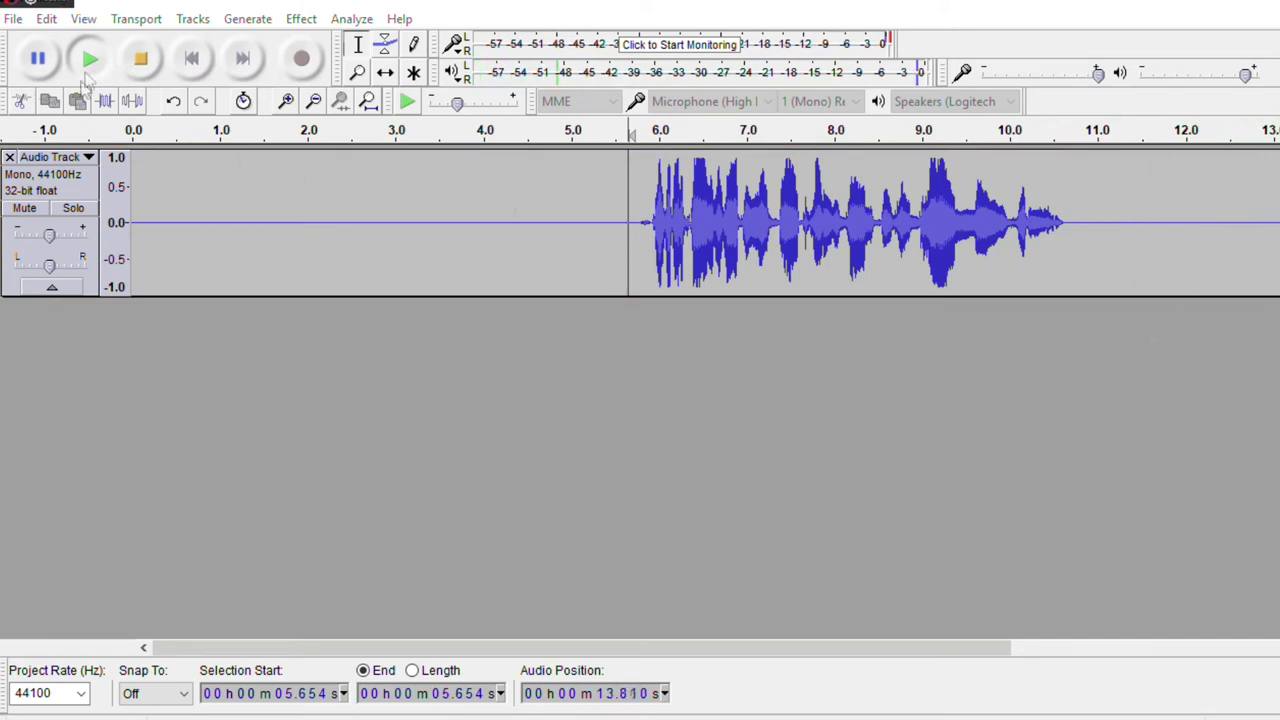
pyautogui.click(142, 60)
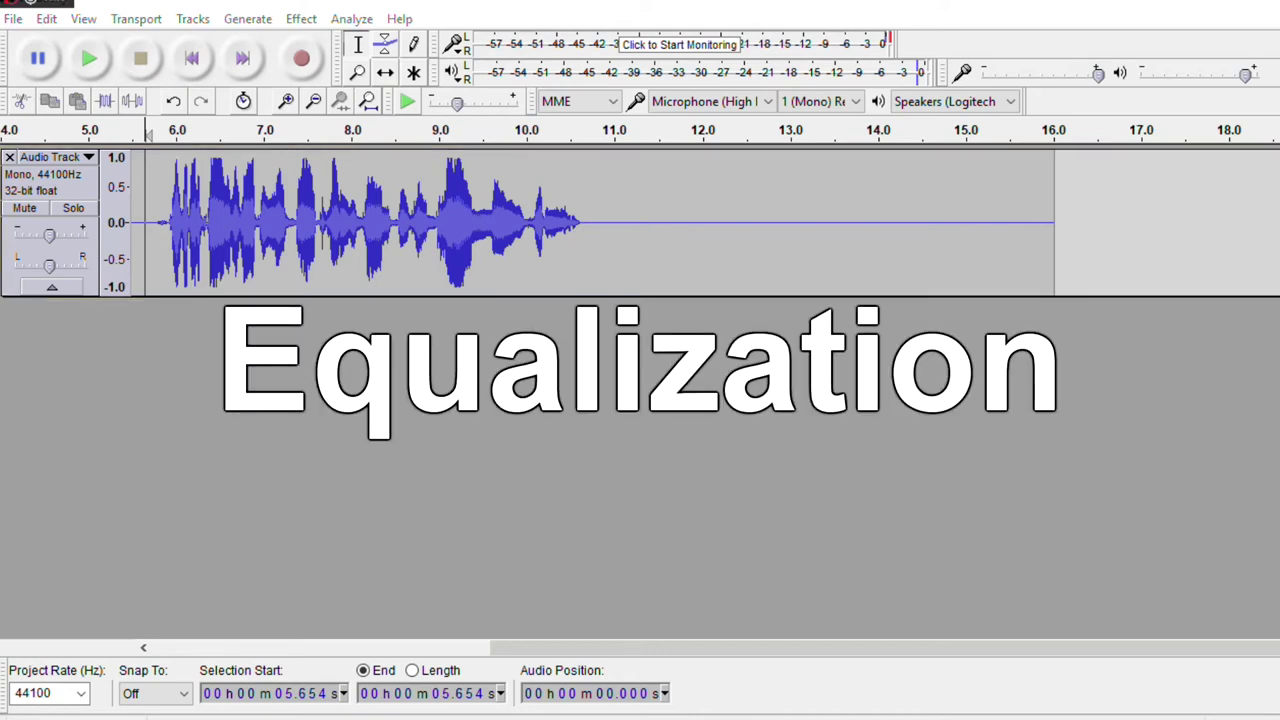
# Apply Equalization to the entire track with the Bass Boost curve in Graphic mode, and clear the selection
pyautogui.click(301, 18)
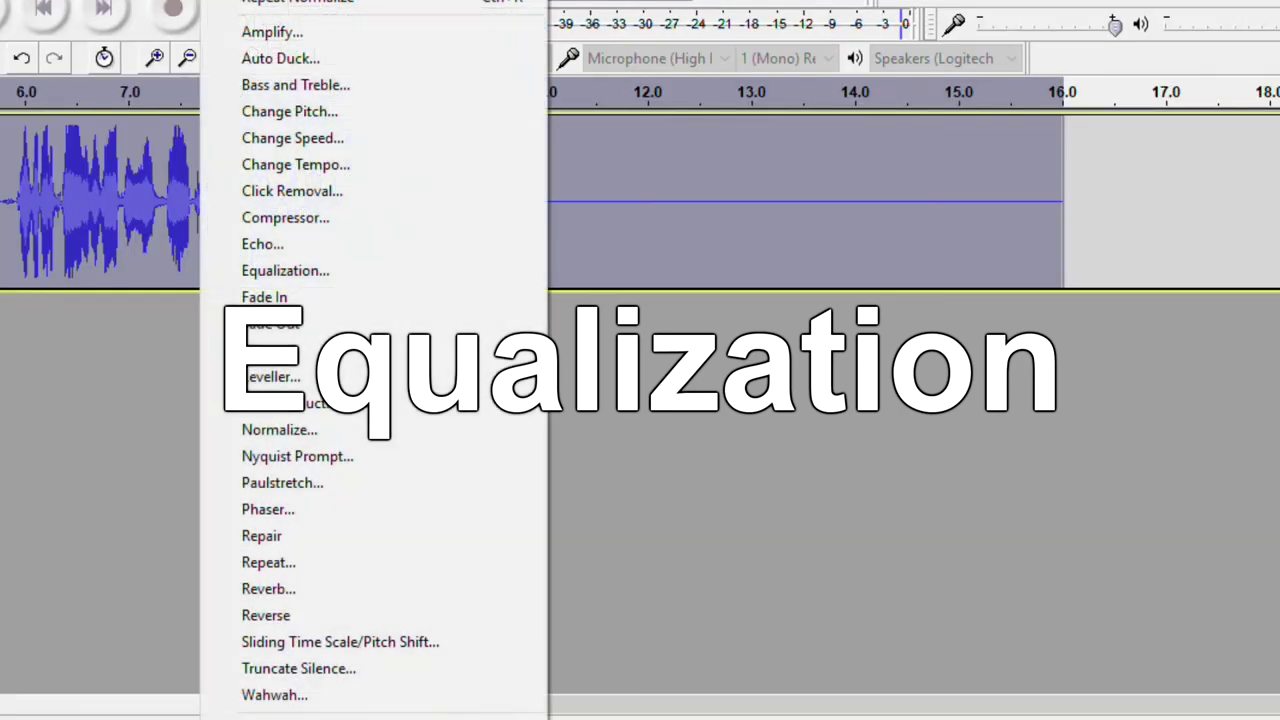
pyautogui.click(405, 297)
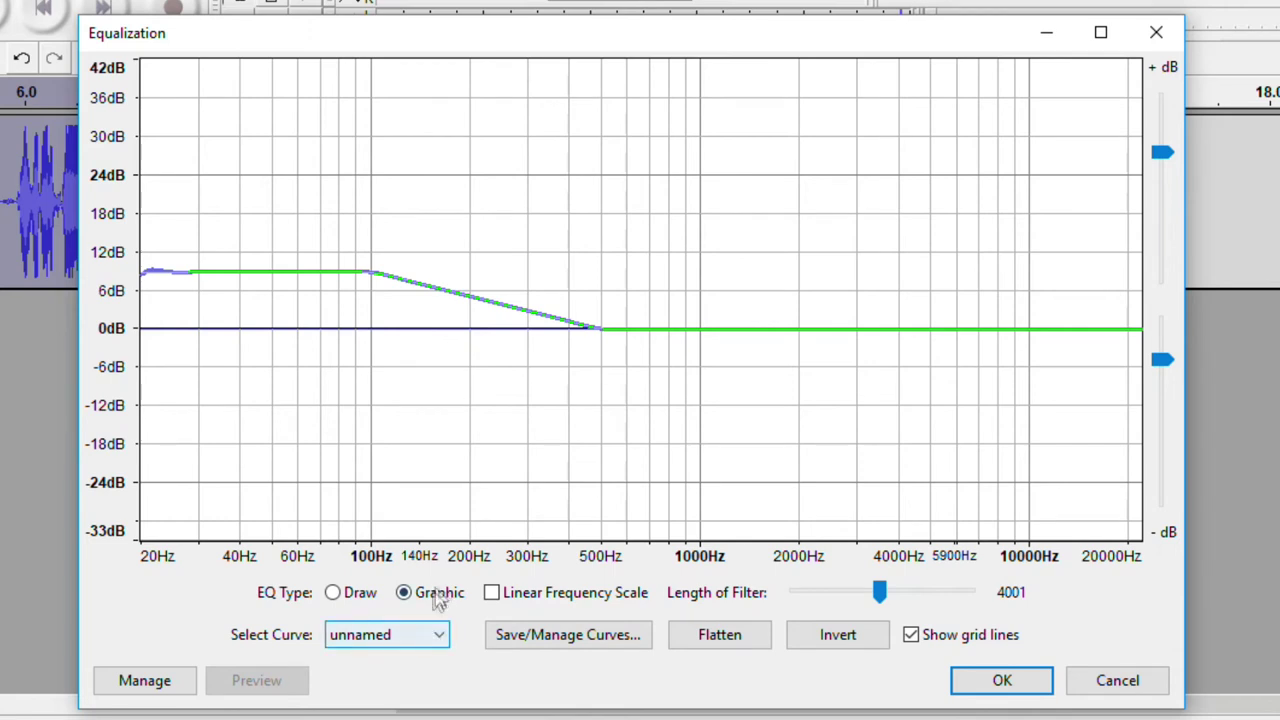
pyautogui.click(425, 646)
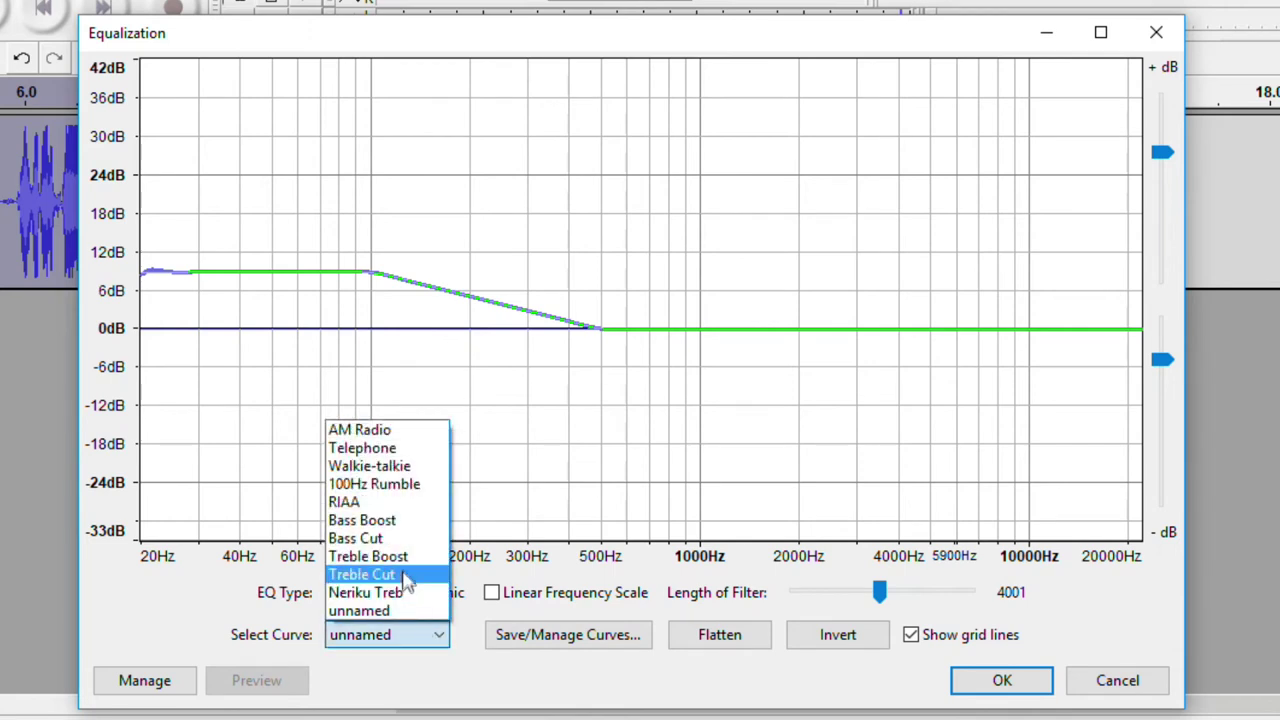
pyautogui.click(400, 524)
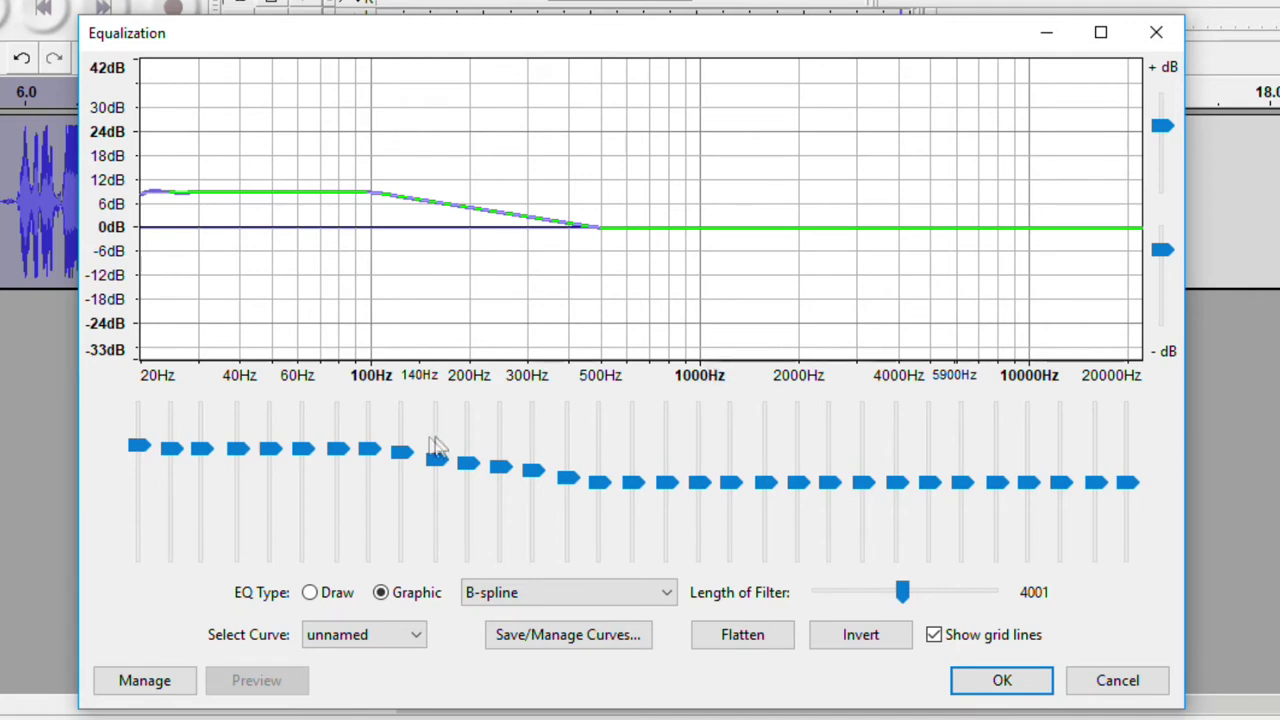
pyautogui.click(977, 680)
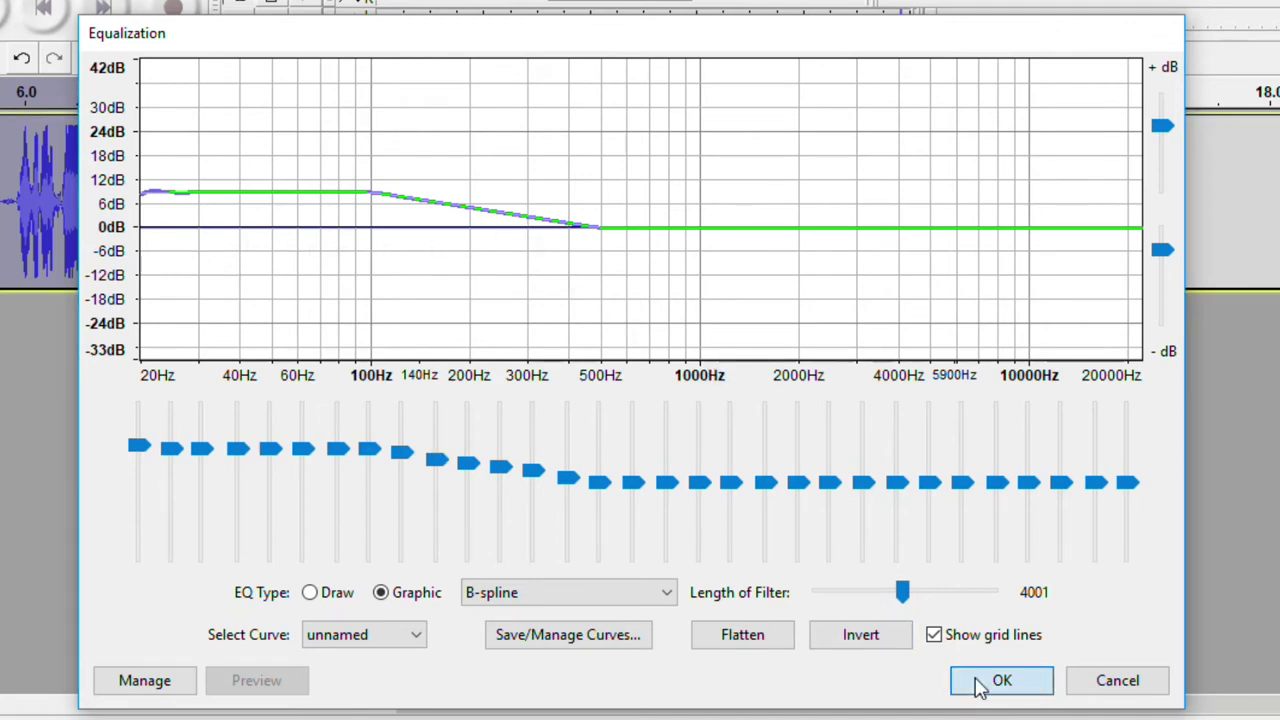
pyautogui.click(594, 206)
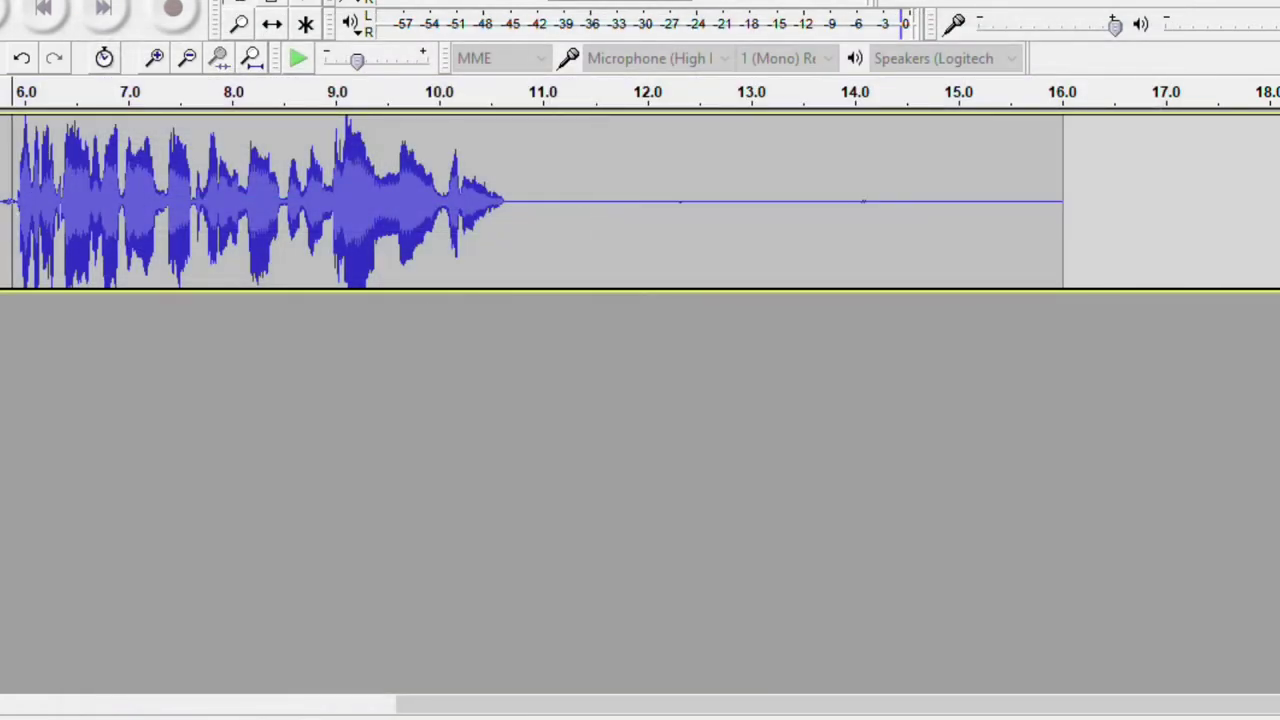
# Play back the equalized speech from about 5.7 s and stop playback after listening
pyautogui.doubleClick(10, 224)
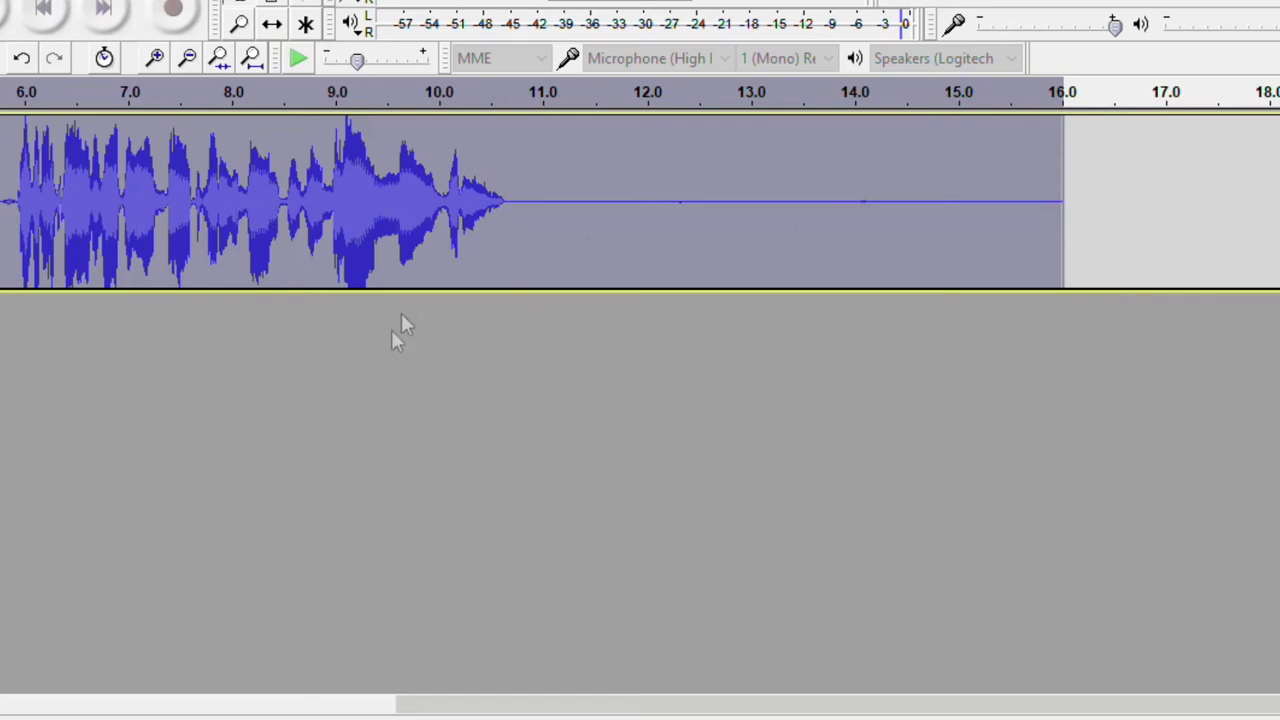
pyautogui.moveTo(623, 692); pyautogui.dragTo(452, 692)
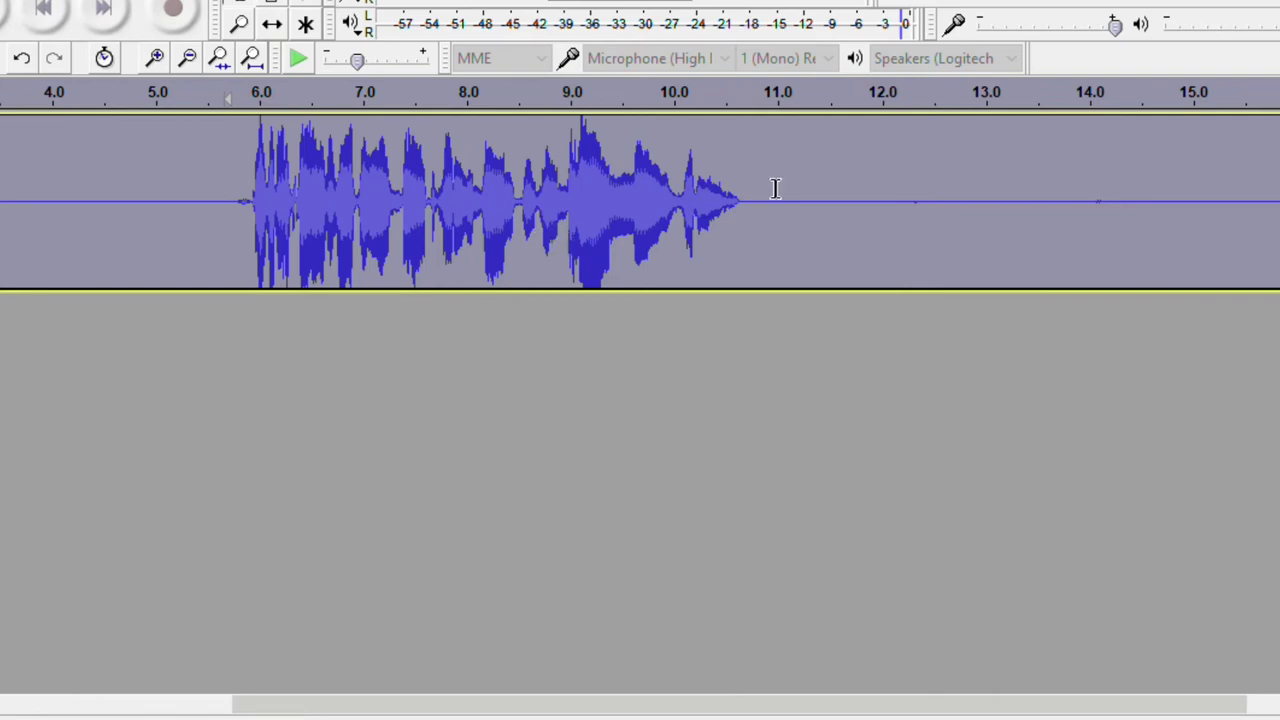
pyautogui.click(227, 240)
pyautogui.press('space')
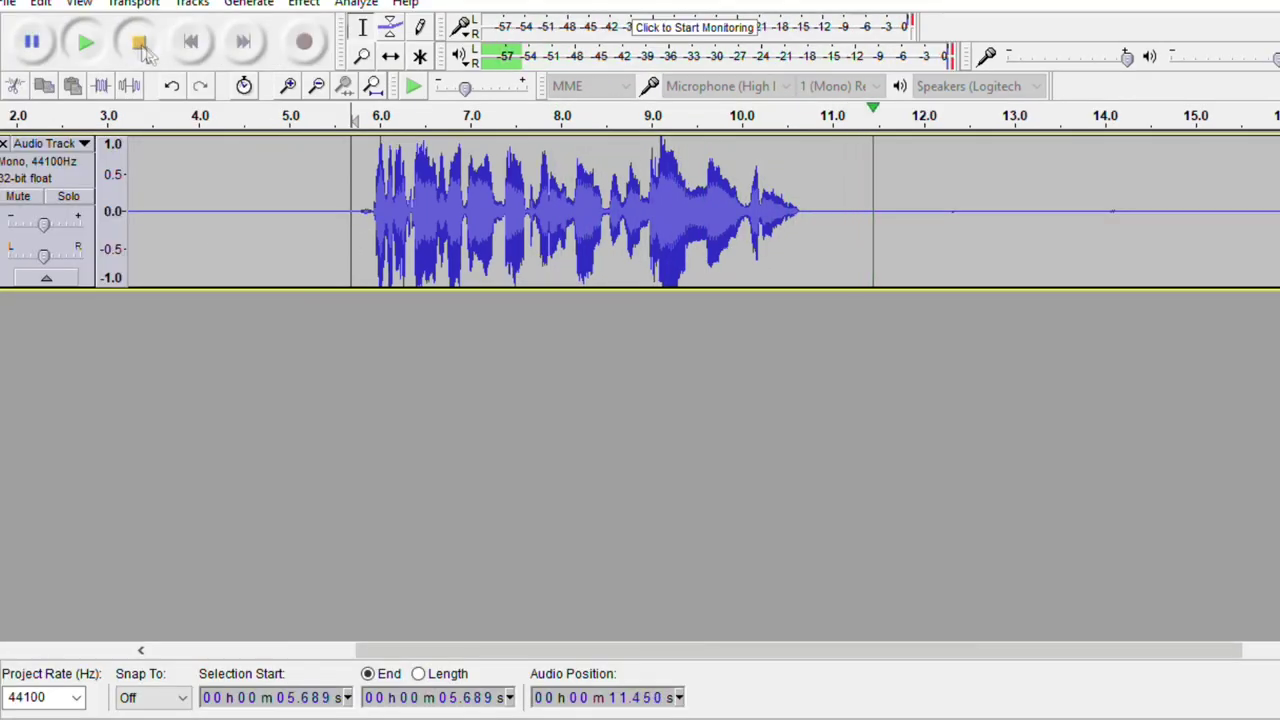
pyautogui.click(140, 44)
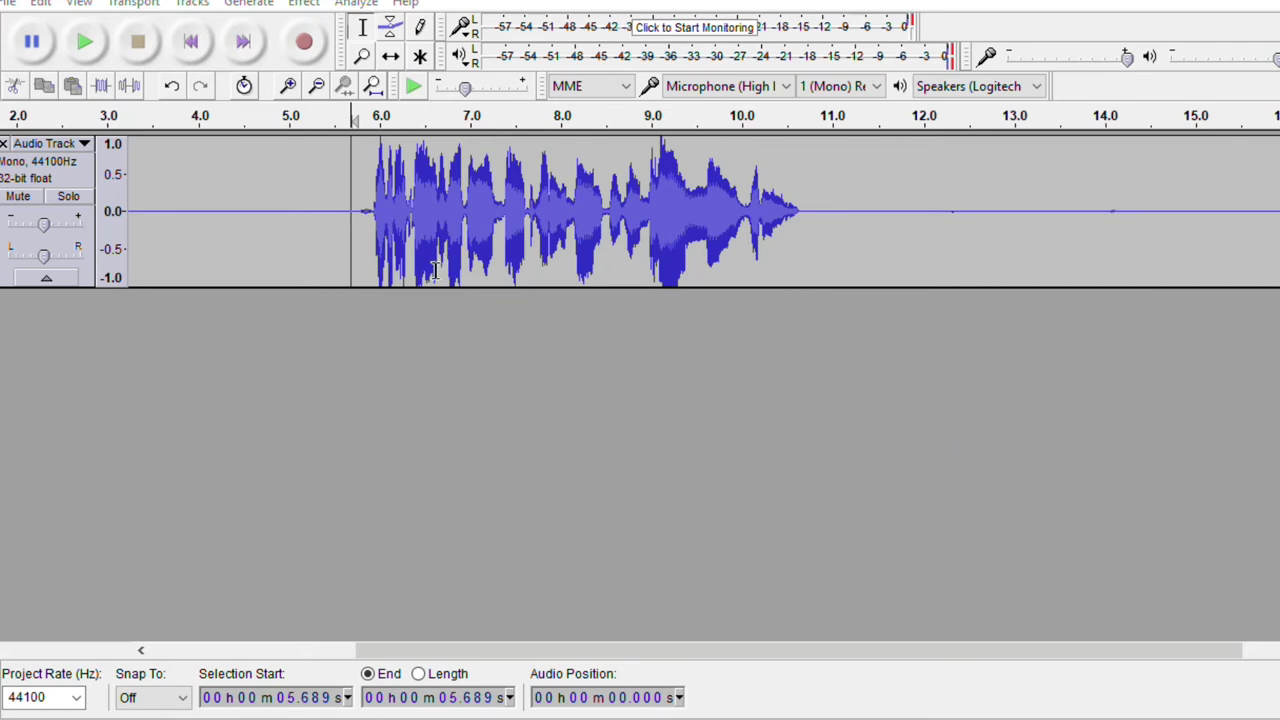
pyautogui.click(312, 4)
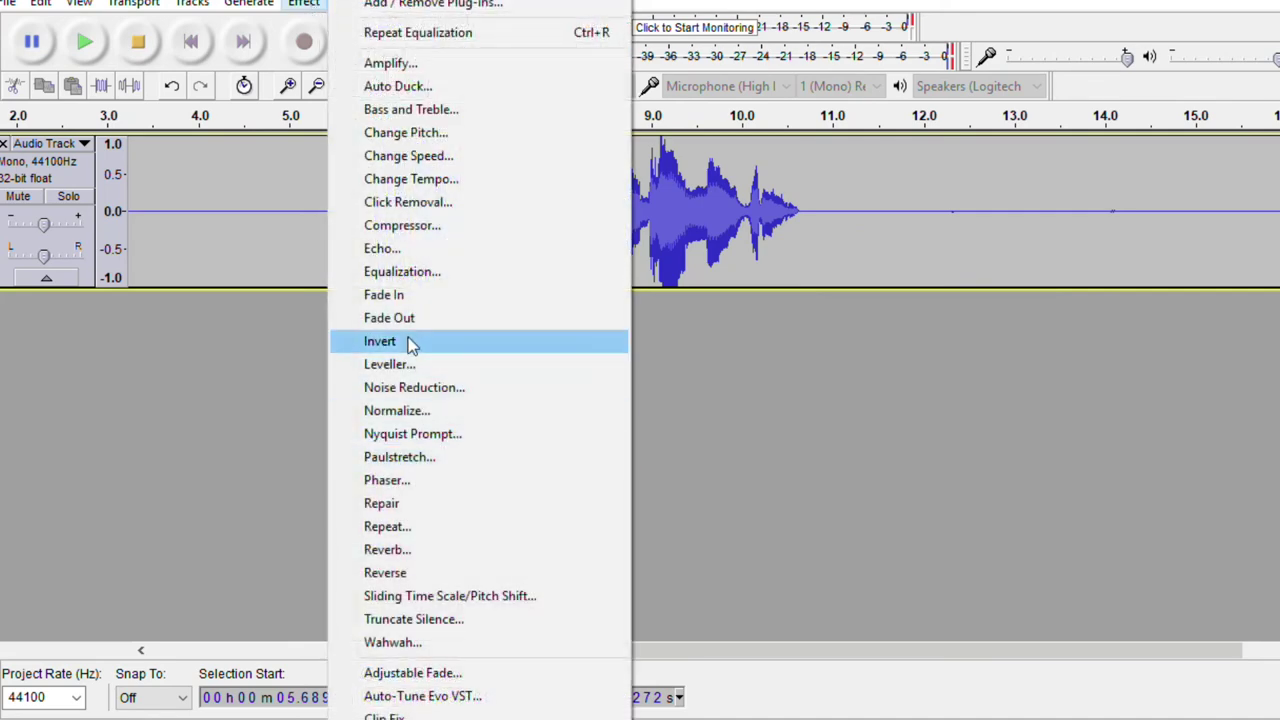
pyautogui.click(425, 271)
pyautogui.click(490, 589)
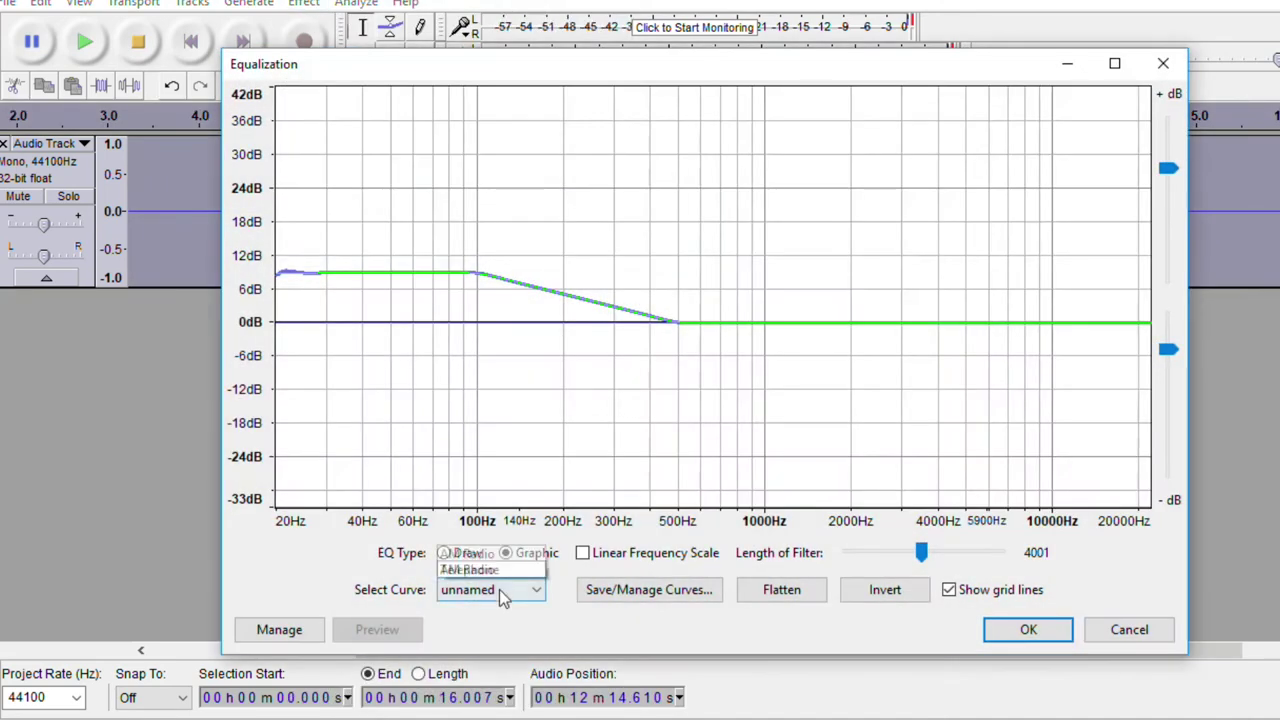
pyautogui.click(491, 524)
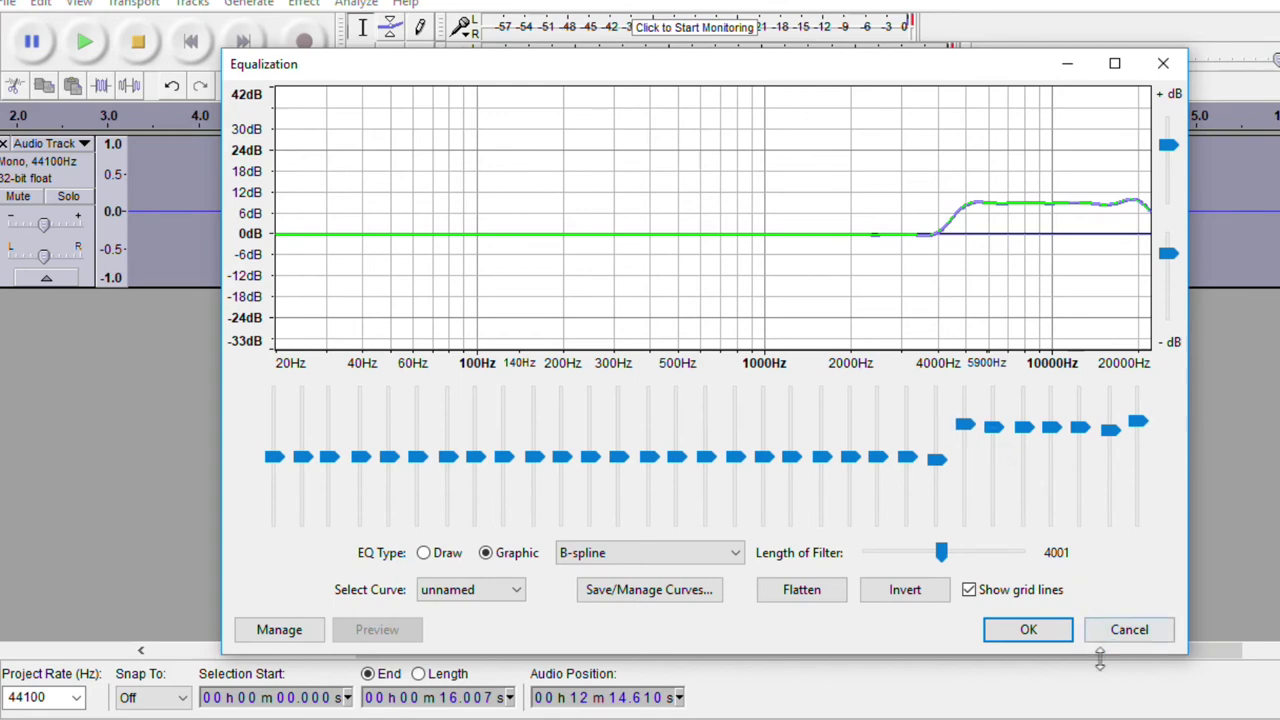
pyautogui.click(1133, 636)
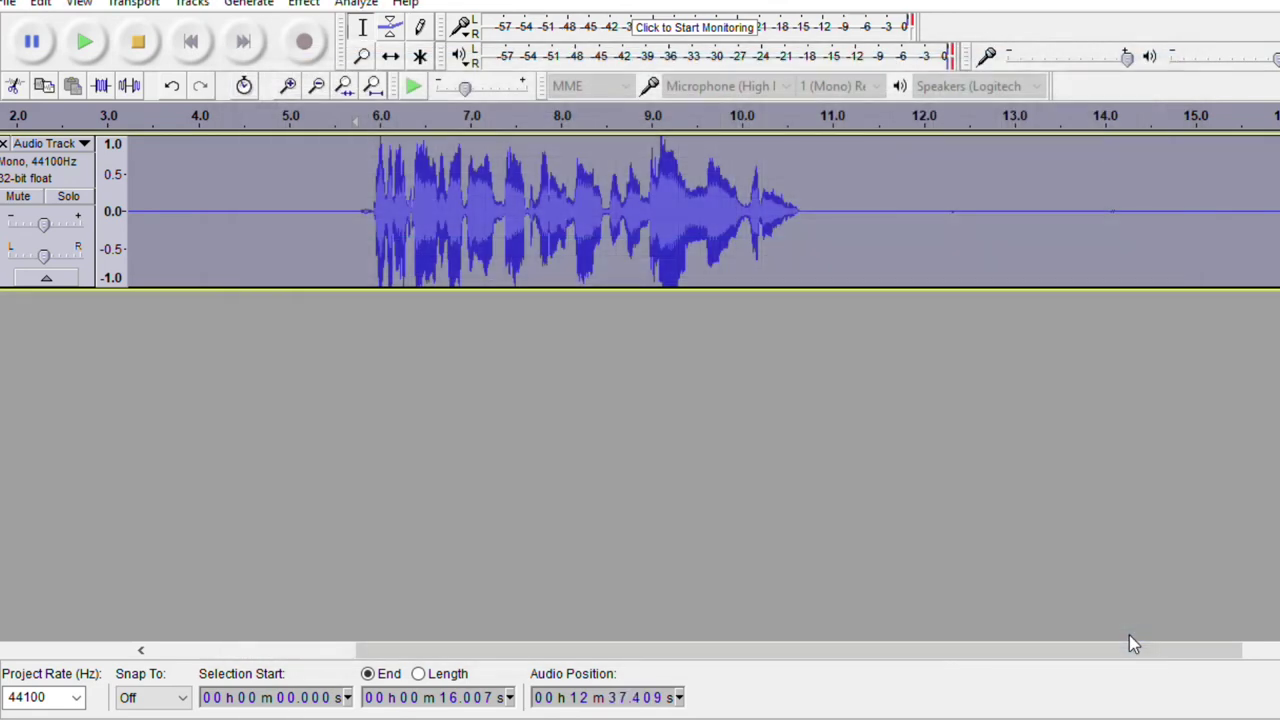
# Compress the entire track with threshold -17 dB, noise floor -35 dB, ratio 2:1, attack 0.53 s and release 1.0 s, without make-up gain
pyautogui.click(304, 4)
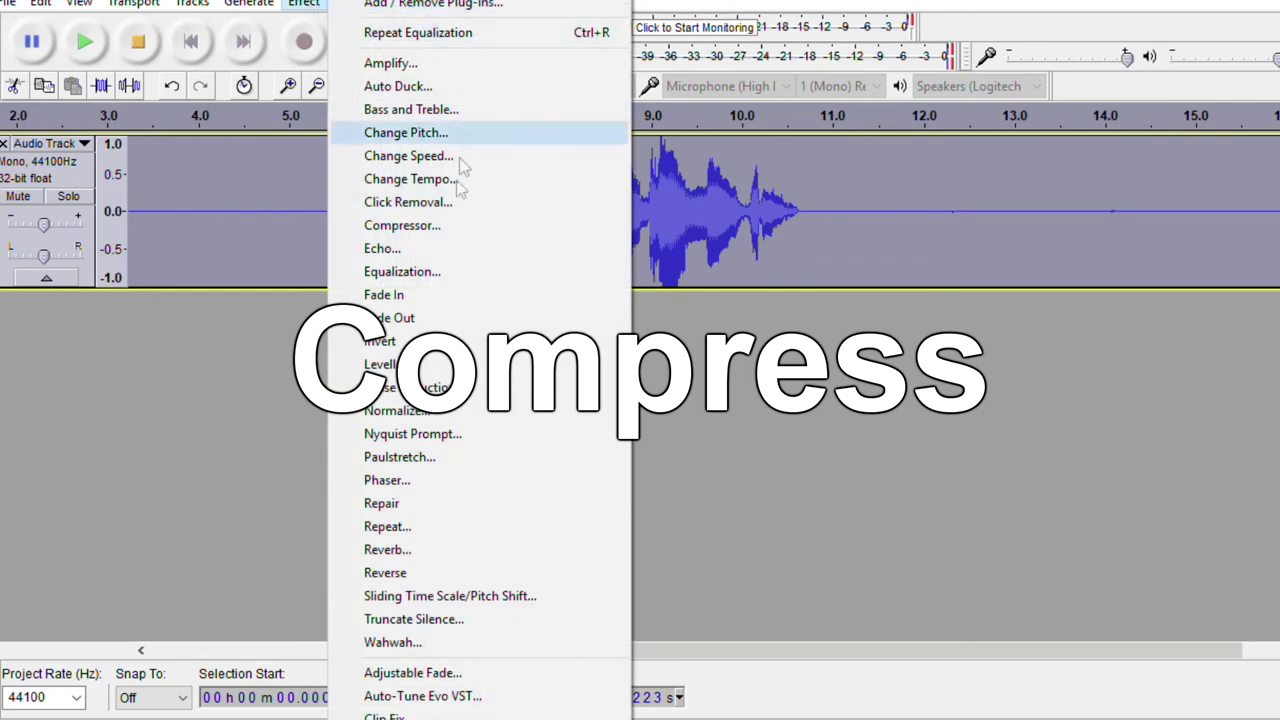
pyautogui.click(457, 224)
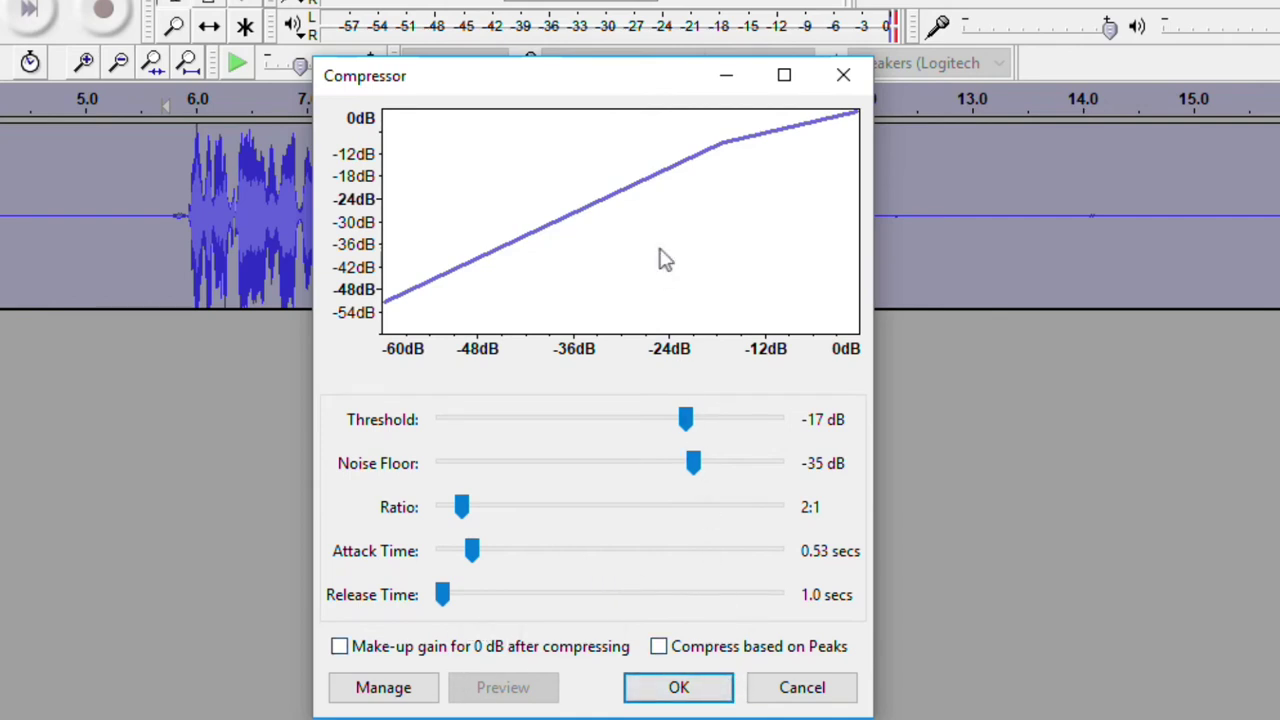
pyautogui.click(689, 689)
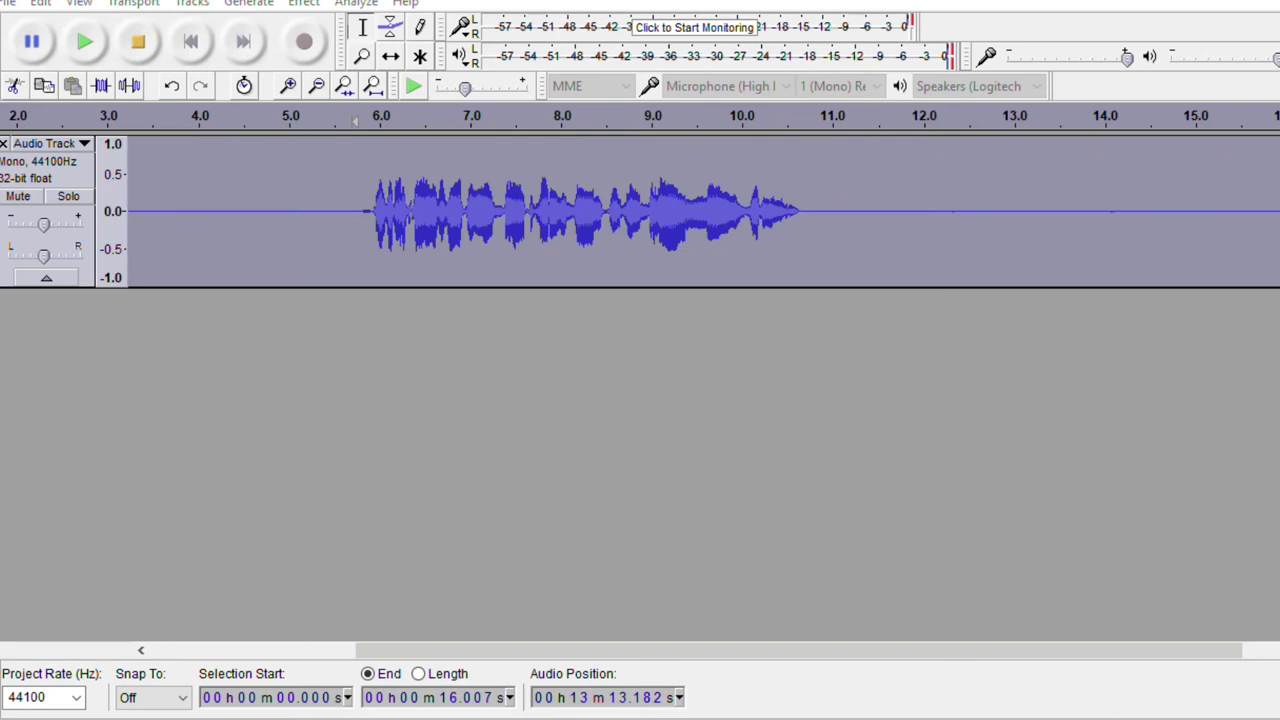
# Play back the compressed speech from about 5.7 s
pyautogui.click(353, 217)
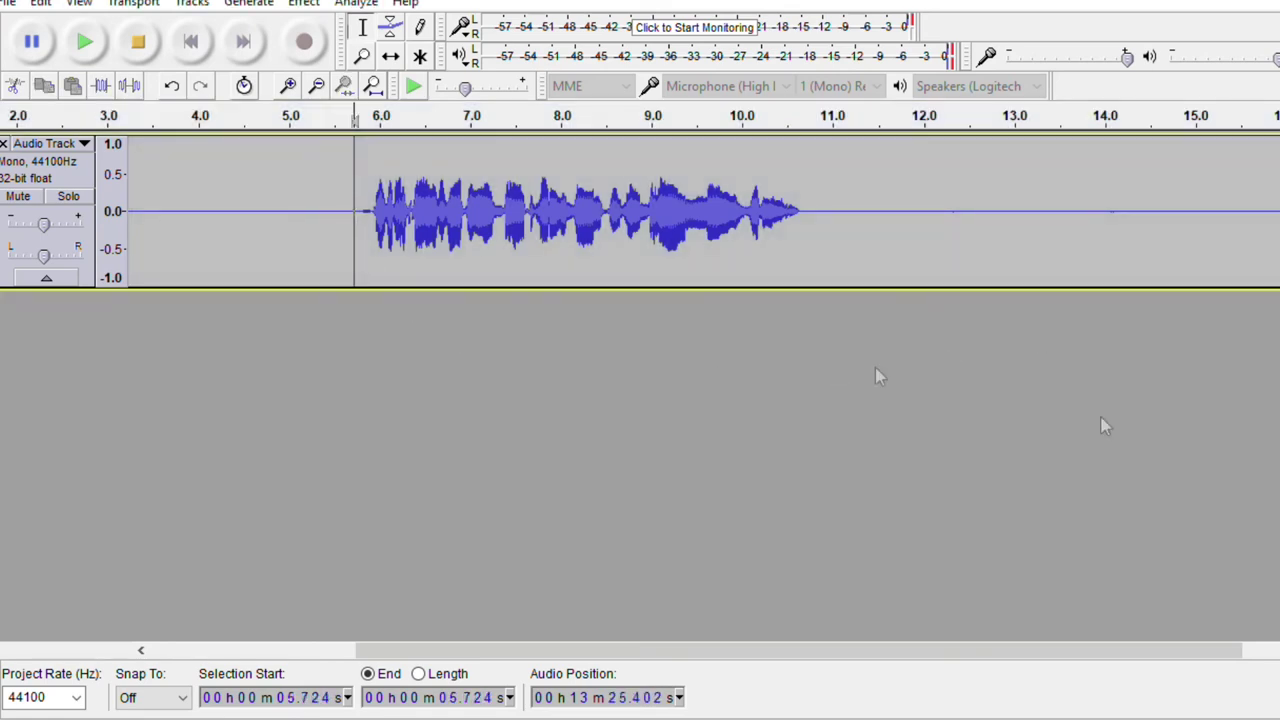
pyautogui.click(84, 41)
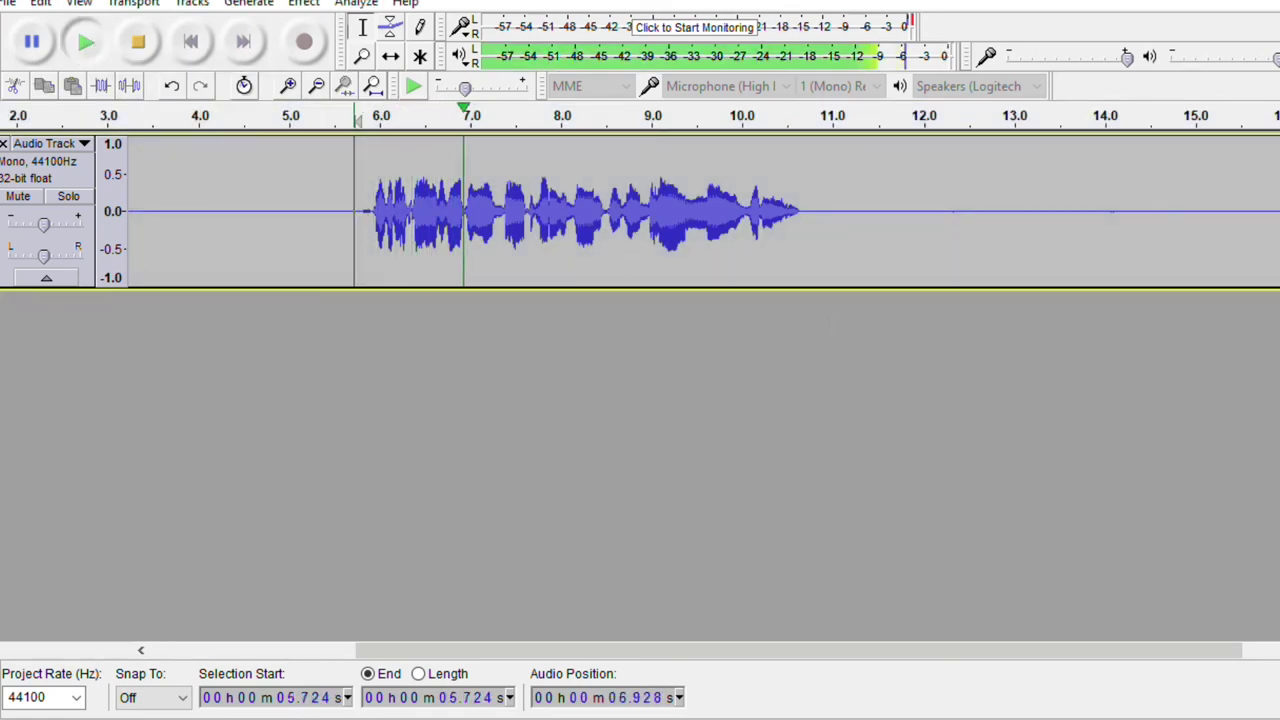
pyautogui.press('space')
pyautogui.click(85, 45)
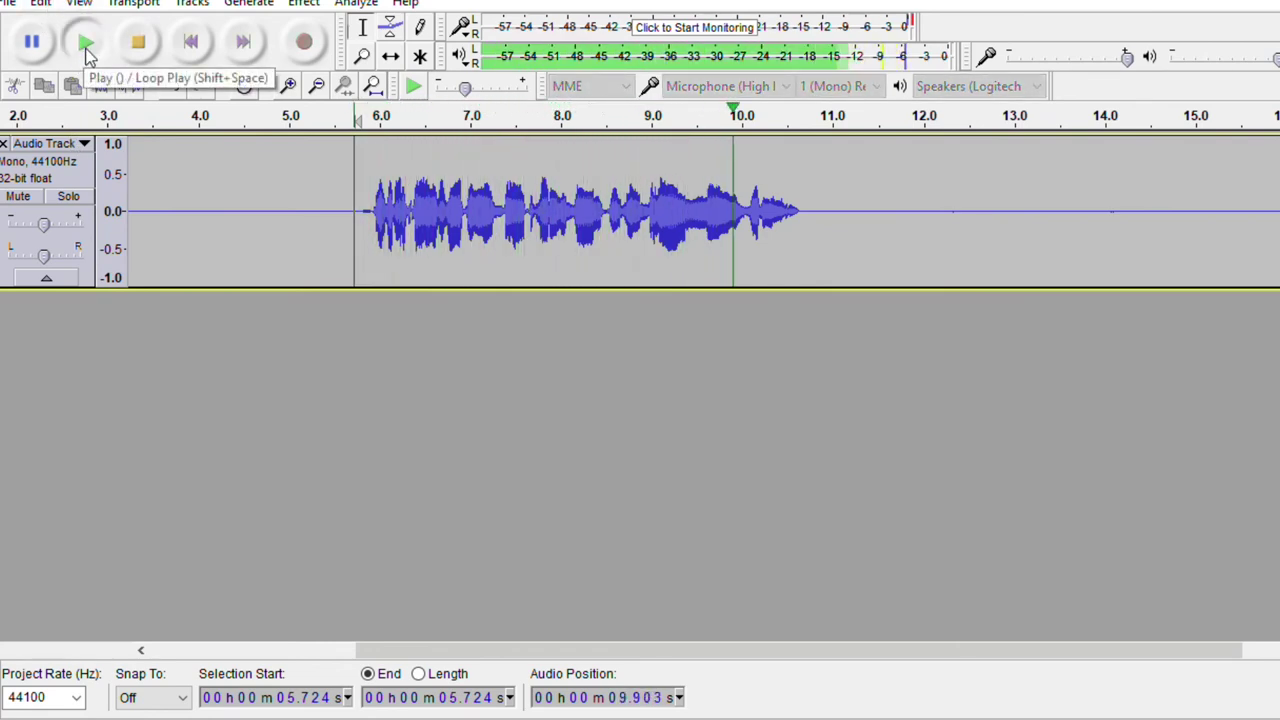
# Stop playback of the compressed speech
pyautogui.click(136, 41)
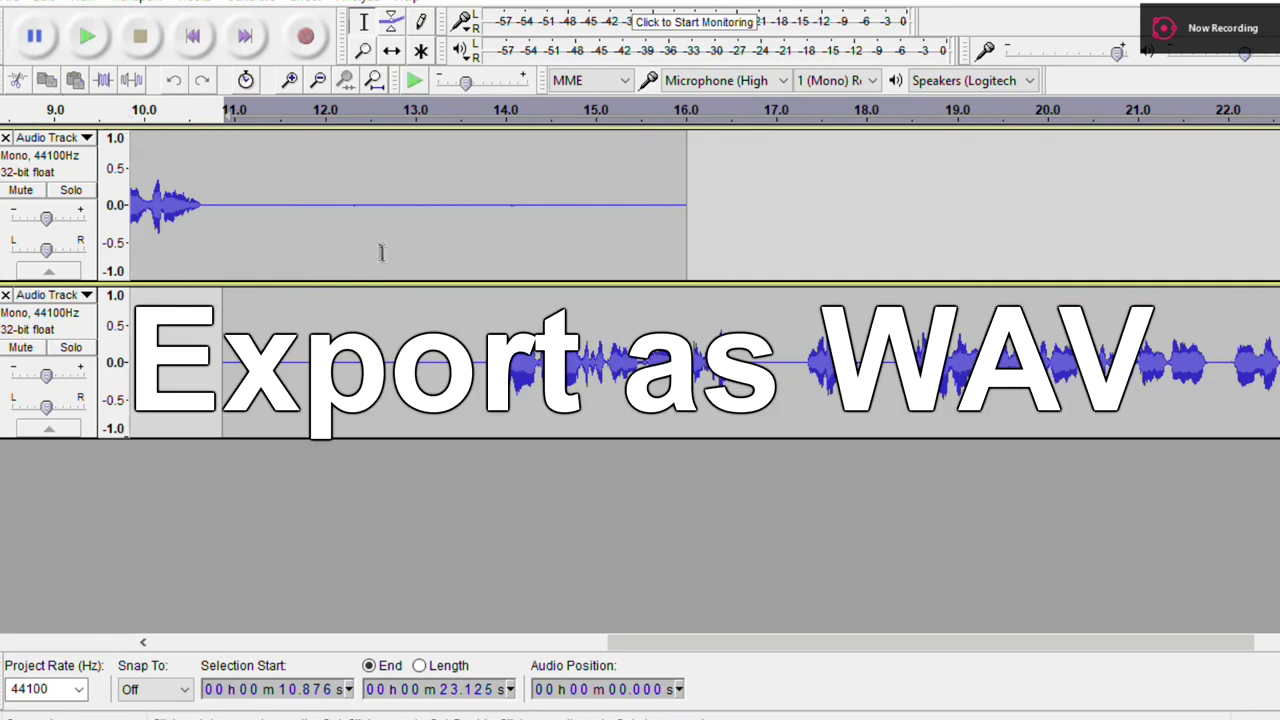
# Set up an audio export to the Desktop named "Audacity vocal example" in WAV (Microsoft) 32-bit float PCM format
pyautogui.click(20, 3)
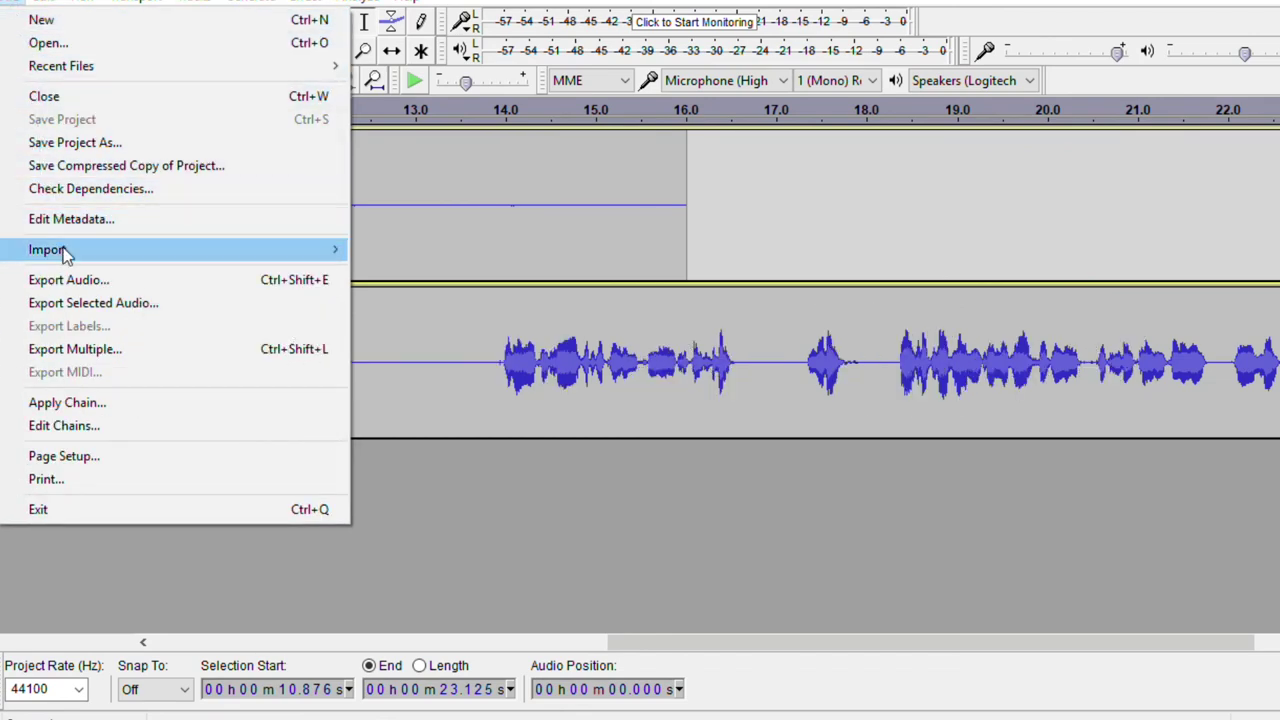
pyautogui.click(70, 280)
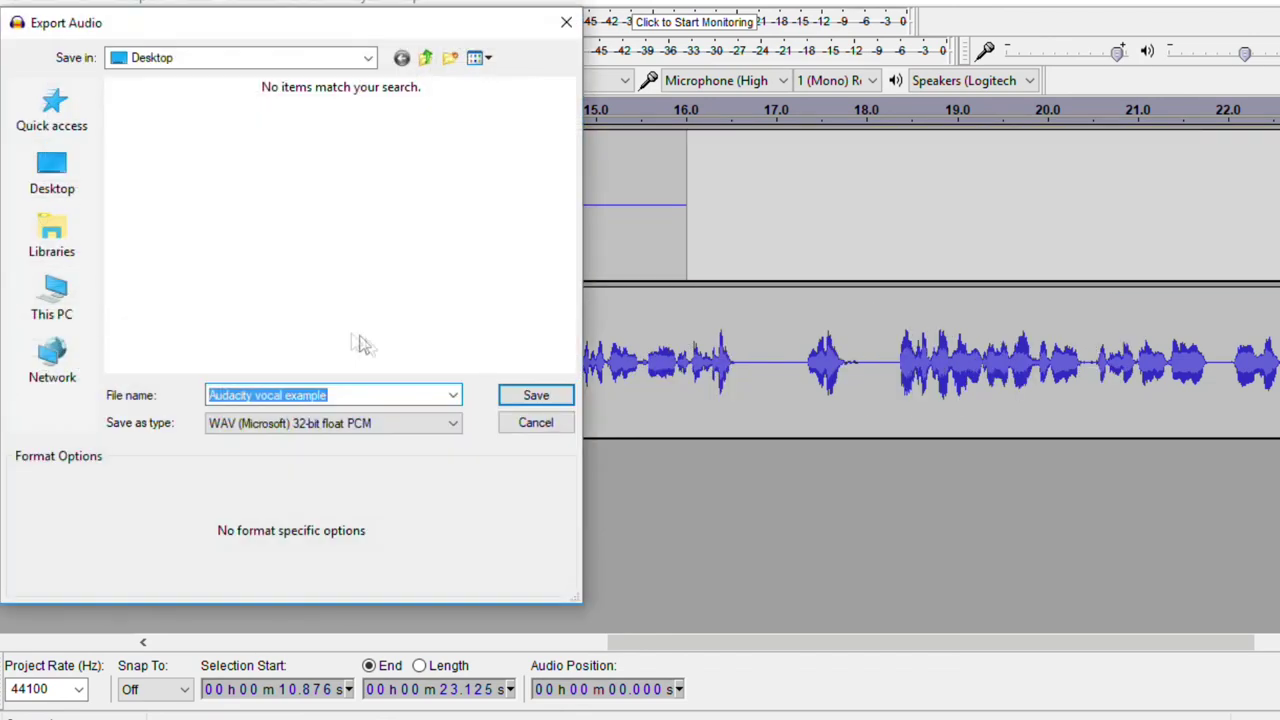
pyautogui.click(363, 427)
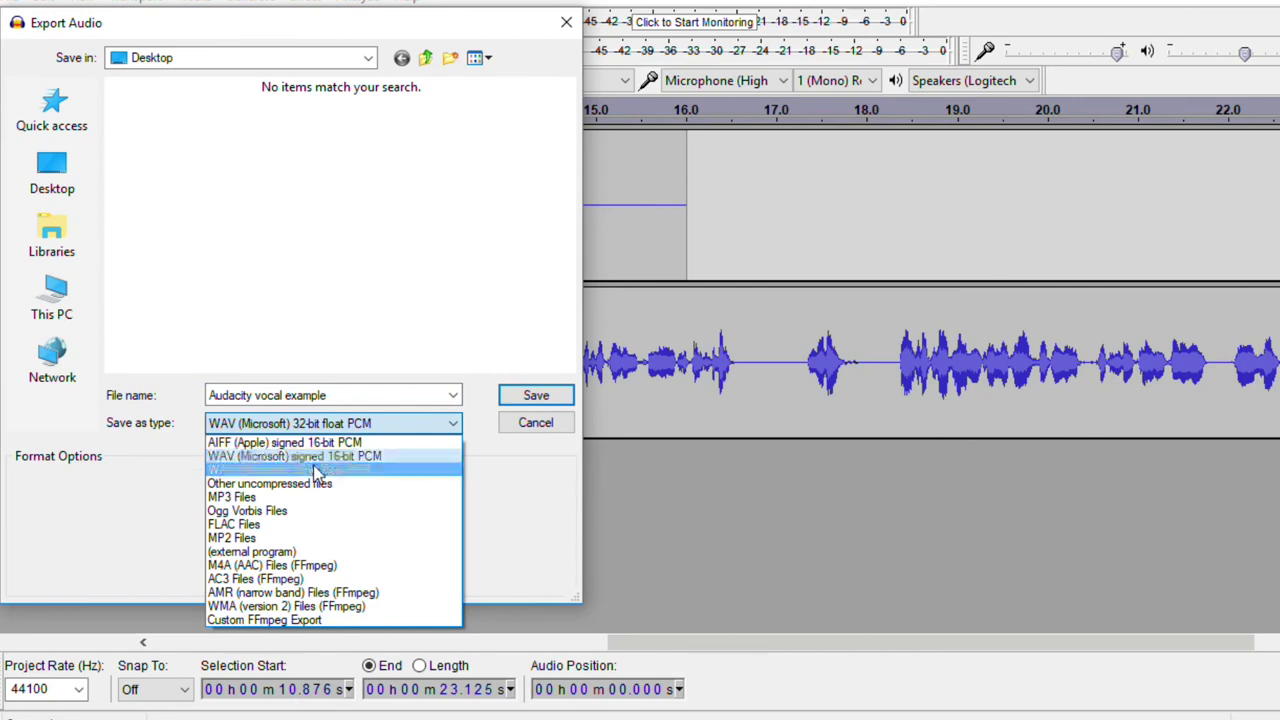
pyautogui.click(386, 470)
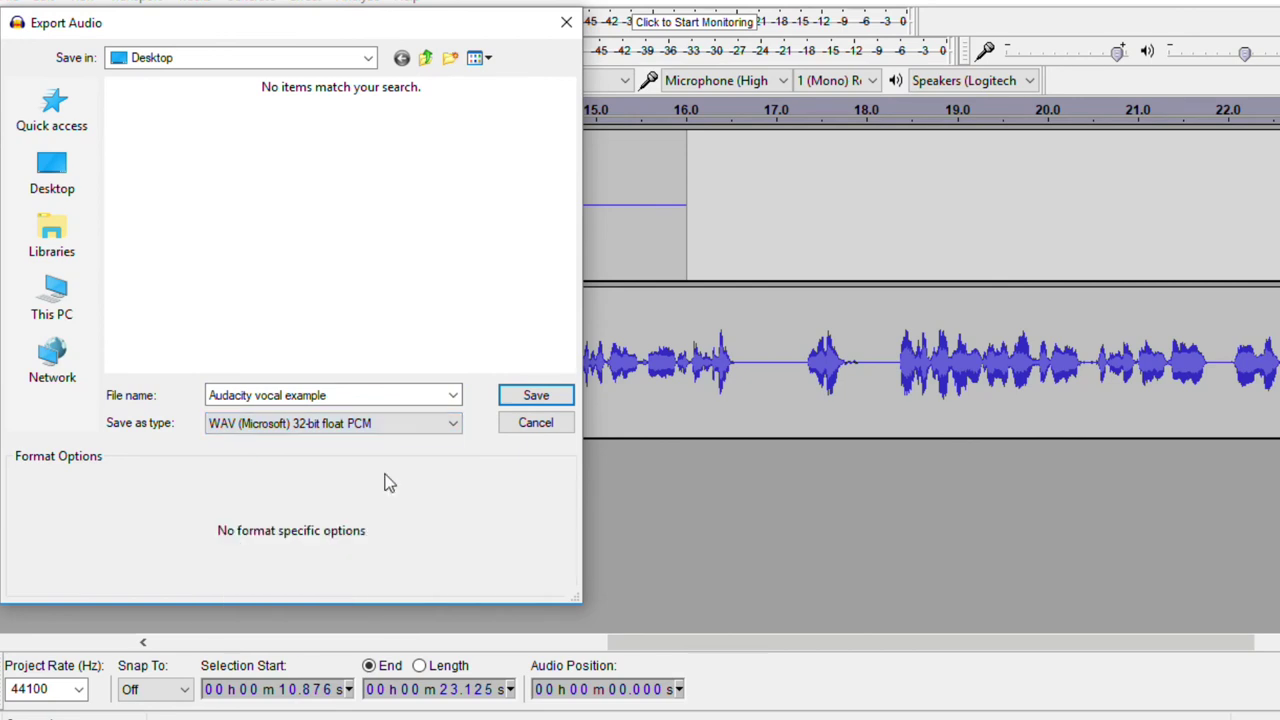
pyautogui.click(391, 432)
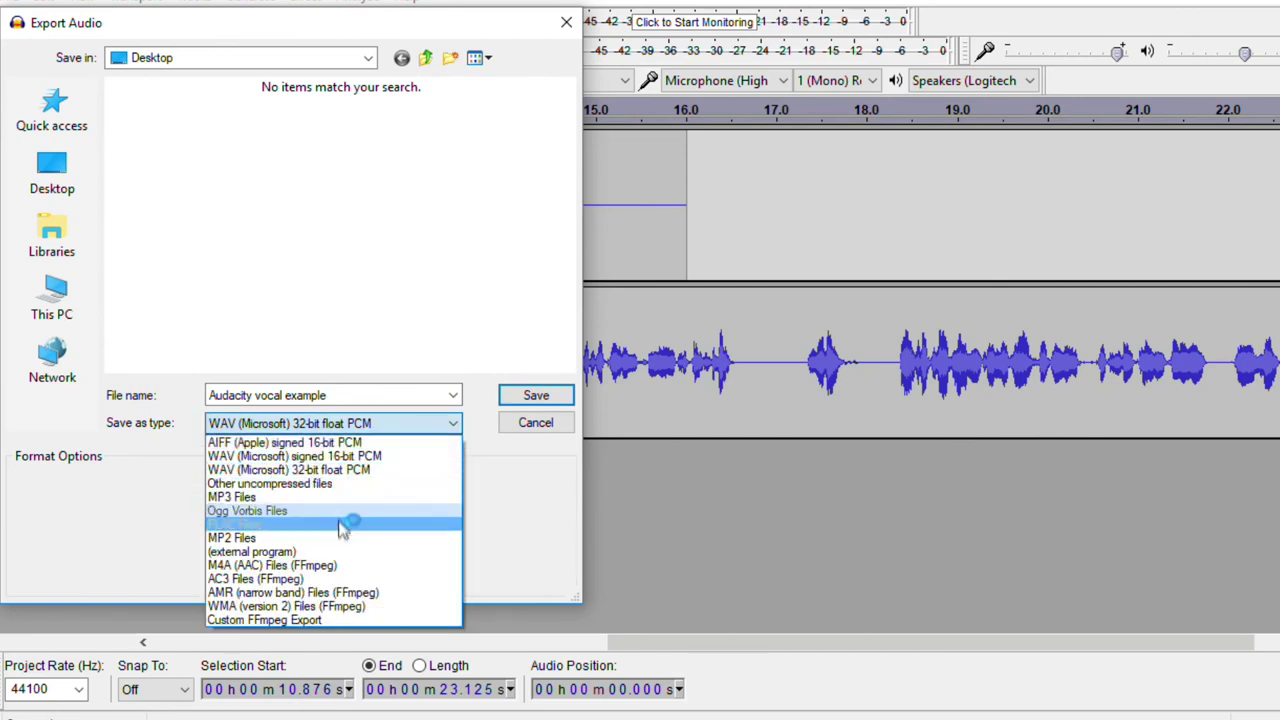
pyautogui.click(342, 527)
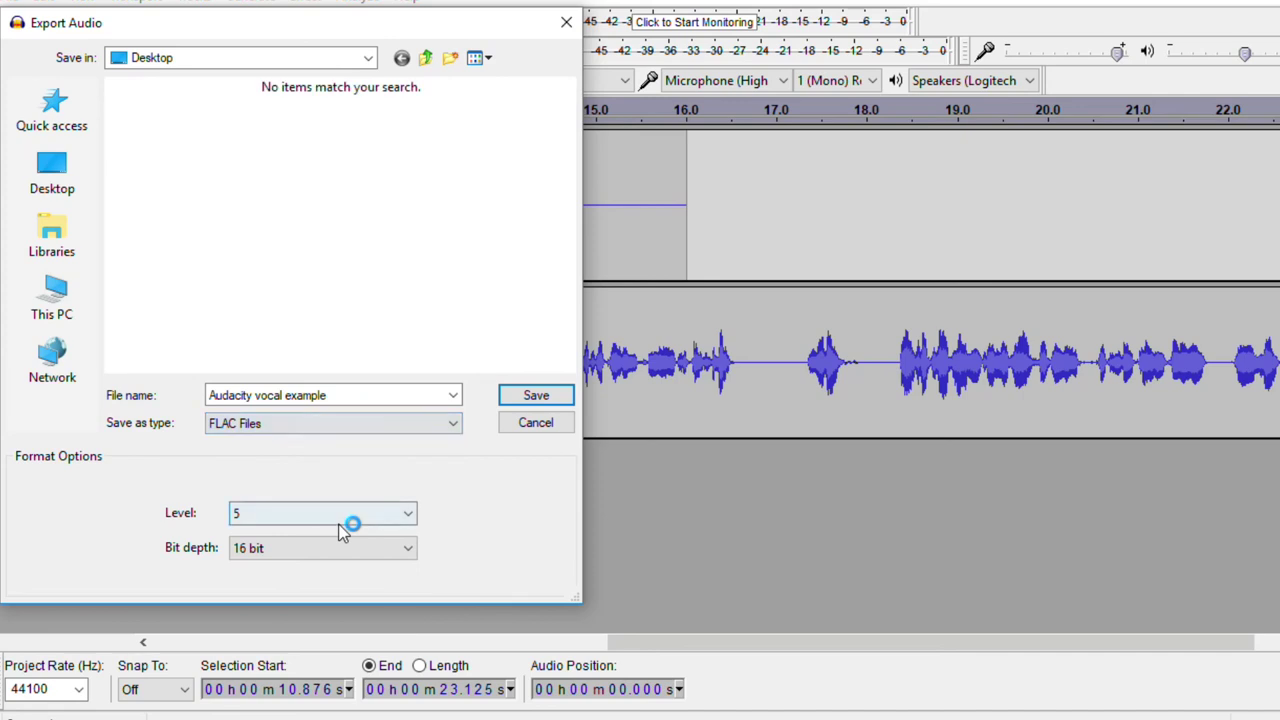
pyautogui.click(377, 426)
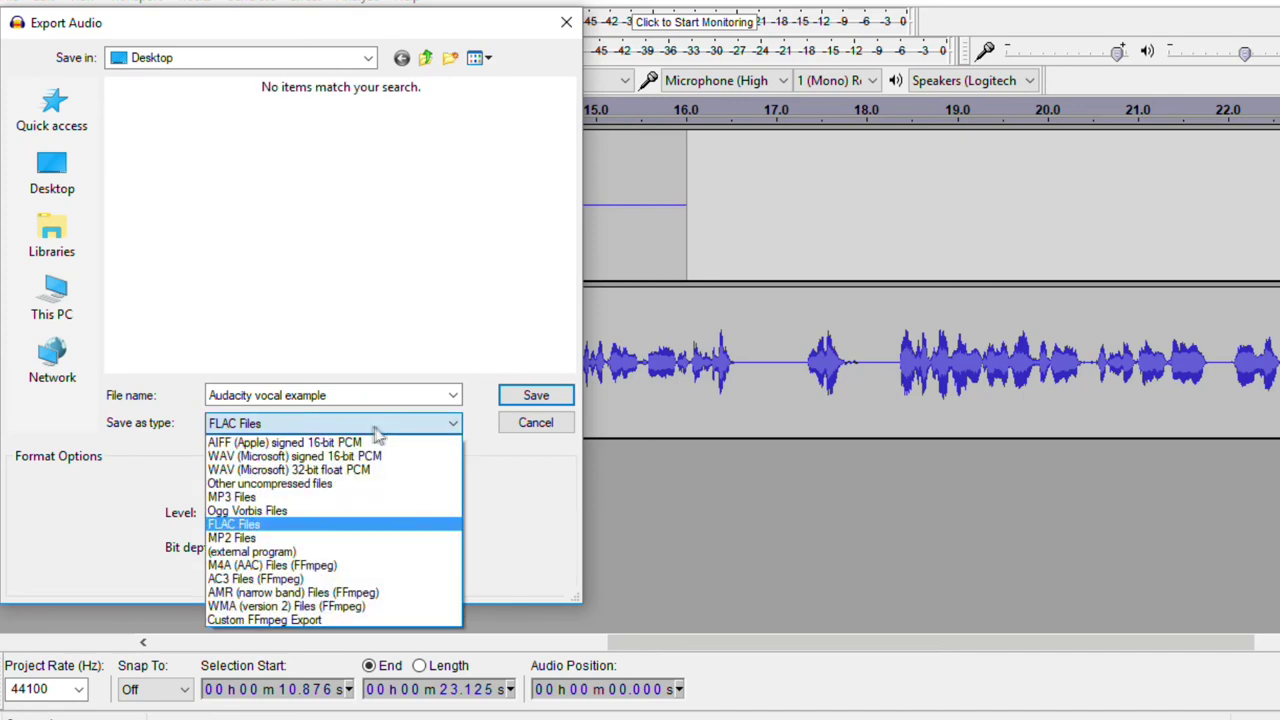
pyautogui.click(331, 470)
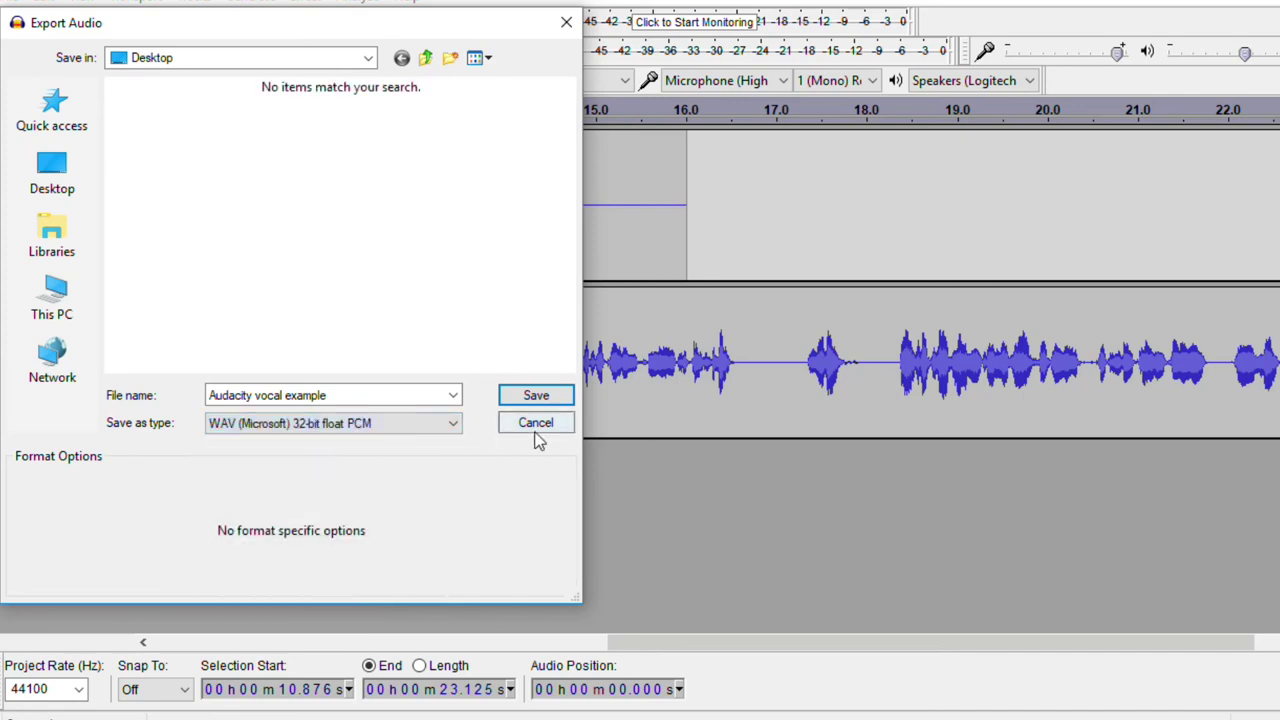
# Save the WAV export, accepting the mixdown to a single mono channel and leaving the metadata tags blank
pyautogui.click(525, 402)
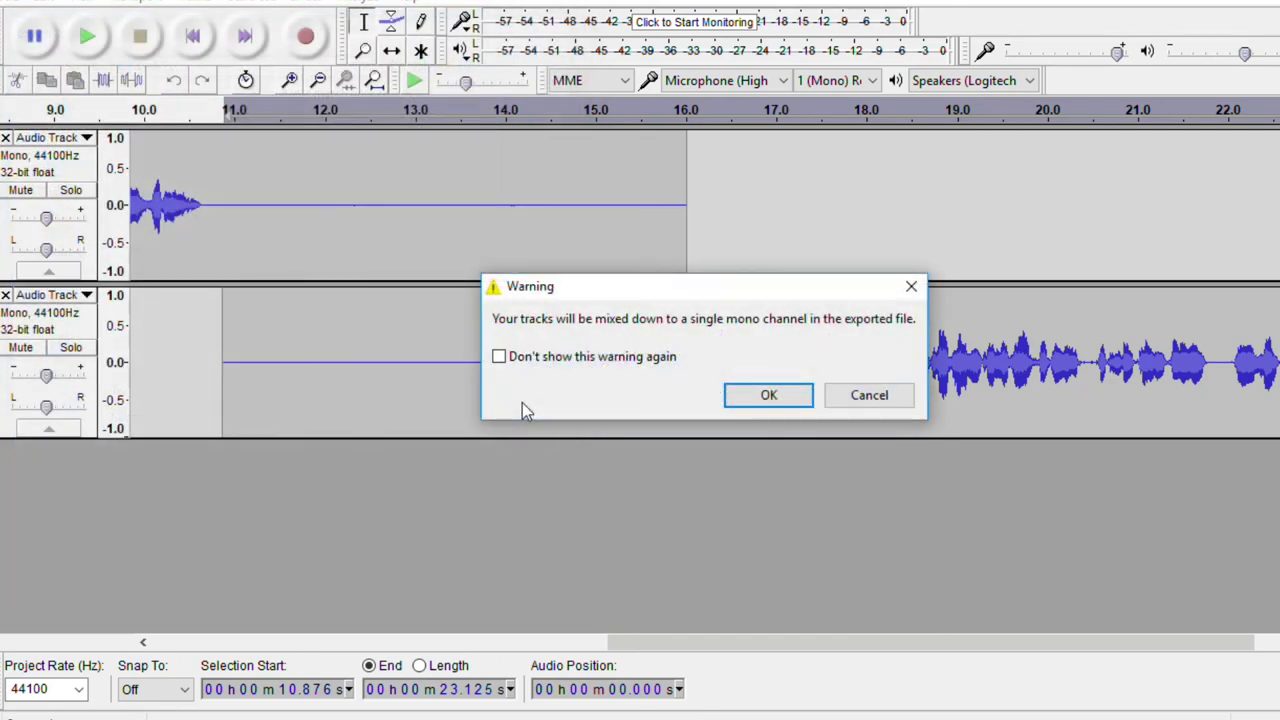
pyautogui.click(770, 401)
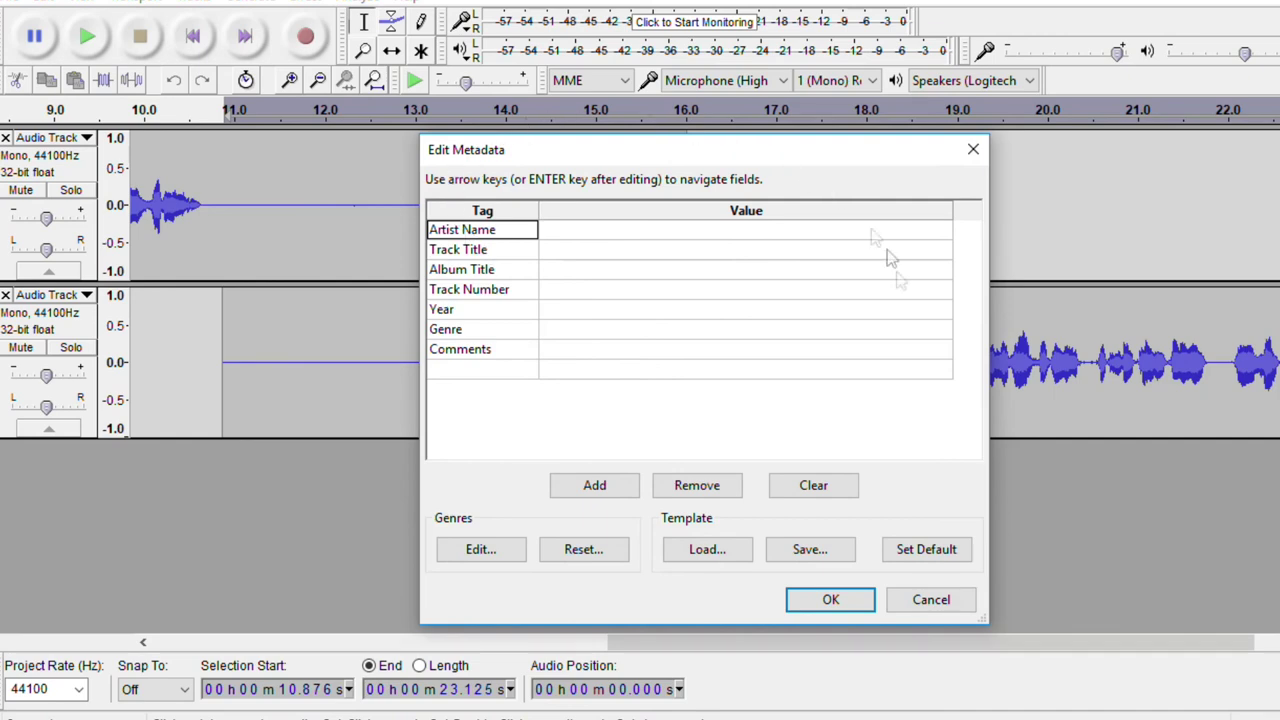
pyautogui.click(830, 600)
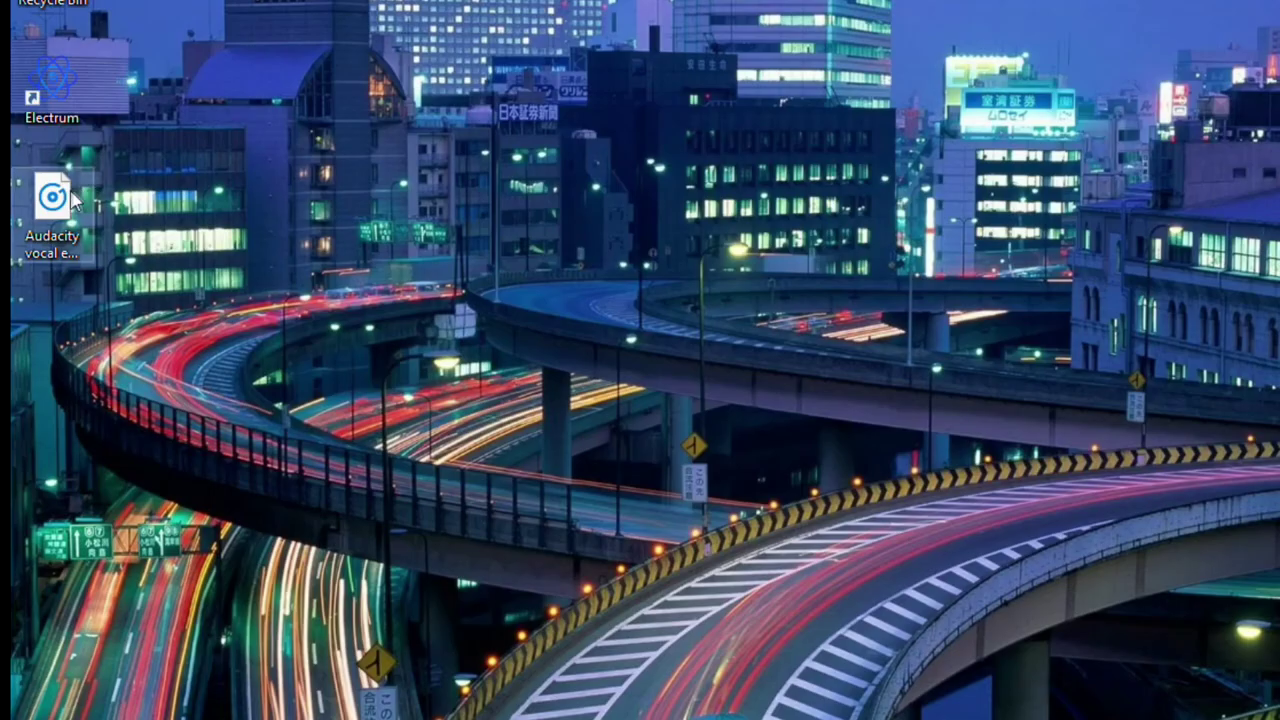
# Move the exported "Audacity vocal example" file on the Windows desktop out of the icon column into open space
pyautogui.moveTo(70, 189); pyautogui.dragTo(390, 318)
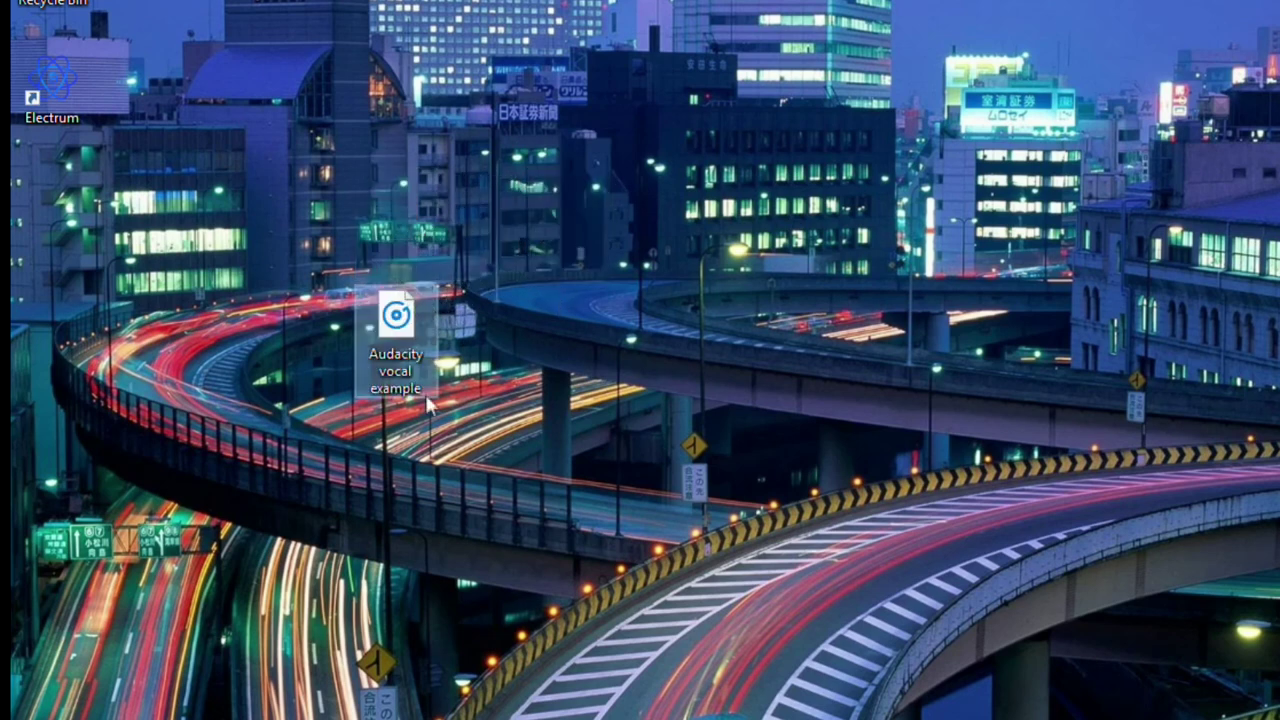